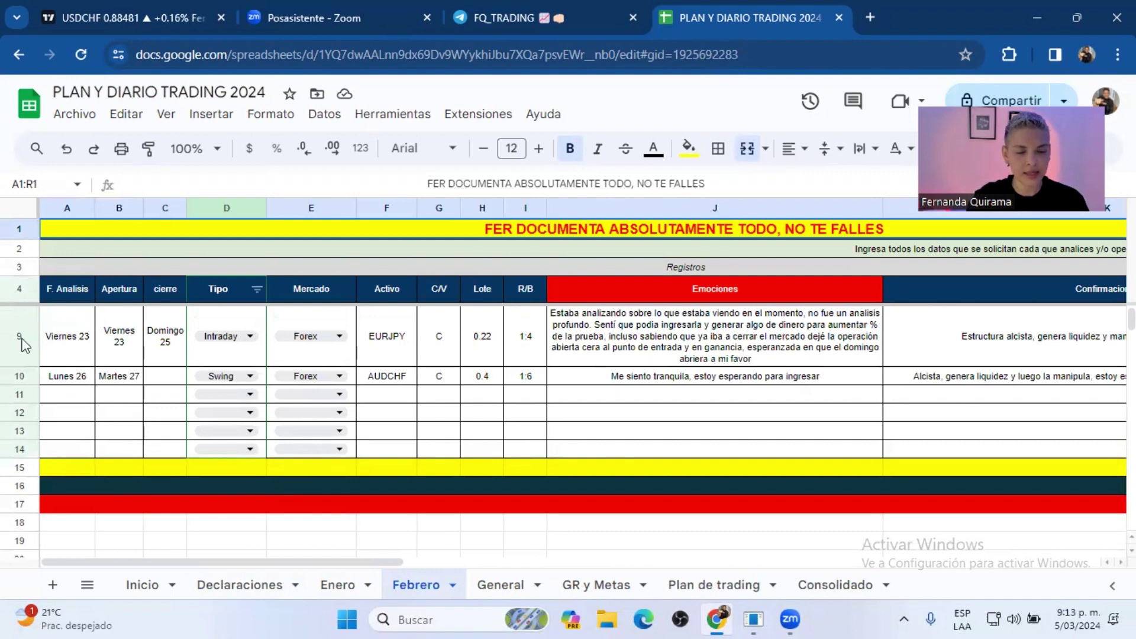
Review the trades logged in the Febrero sheet of the trading journal, down to its empty rows
{"action": "scroll", "coordinate": [252, 407], "scroll_direction": "down", "scroll_amount": 1}
{"action": "scroll", "coordinate": [158, 400], "scroll_direction": "down", "scroll_amount": 2}
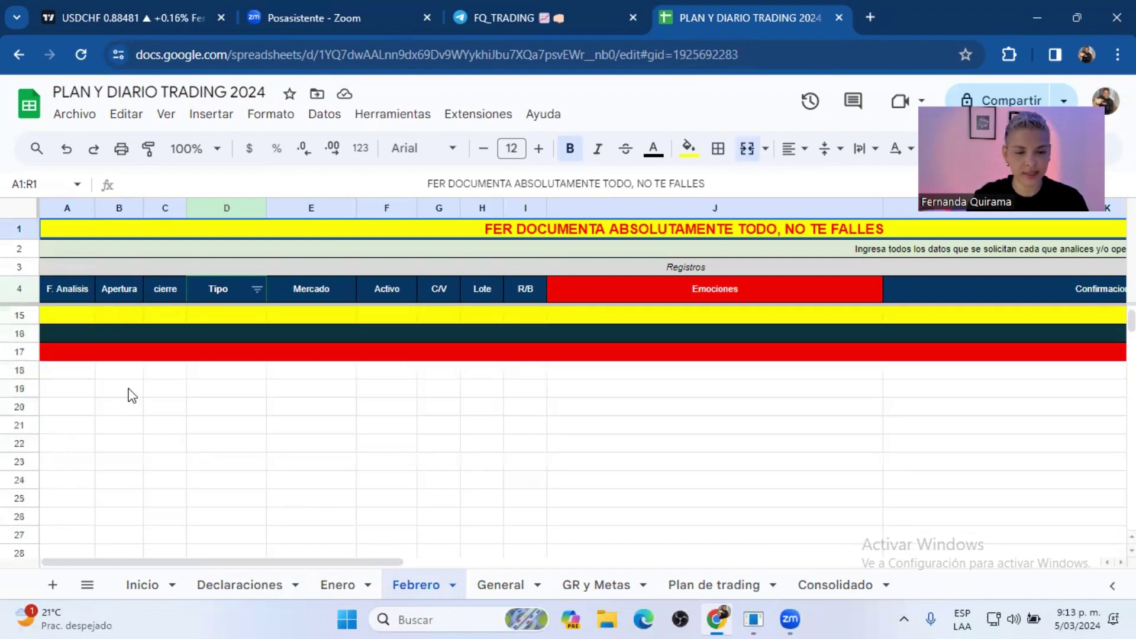
{"action": "scroll", "coordinate": [126, 393], "scroll_direction": "up", "scroll_amount": 2}
{"action": "scroll", "coordinate": [131, 385], "scroll_direction": "up", "scroll_amount": 2}
{"action": "scroll", "coordinate": [124, 393], "scroll_direction": "down", "scroll_amount": 2}
{"action": "scroll", "coordinate": [129, 388], "scroll_direction": "up", "scroll_amount": 3}
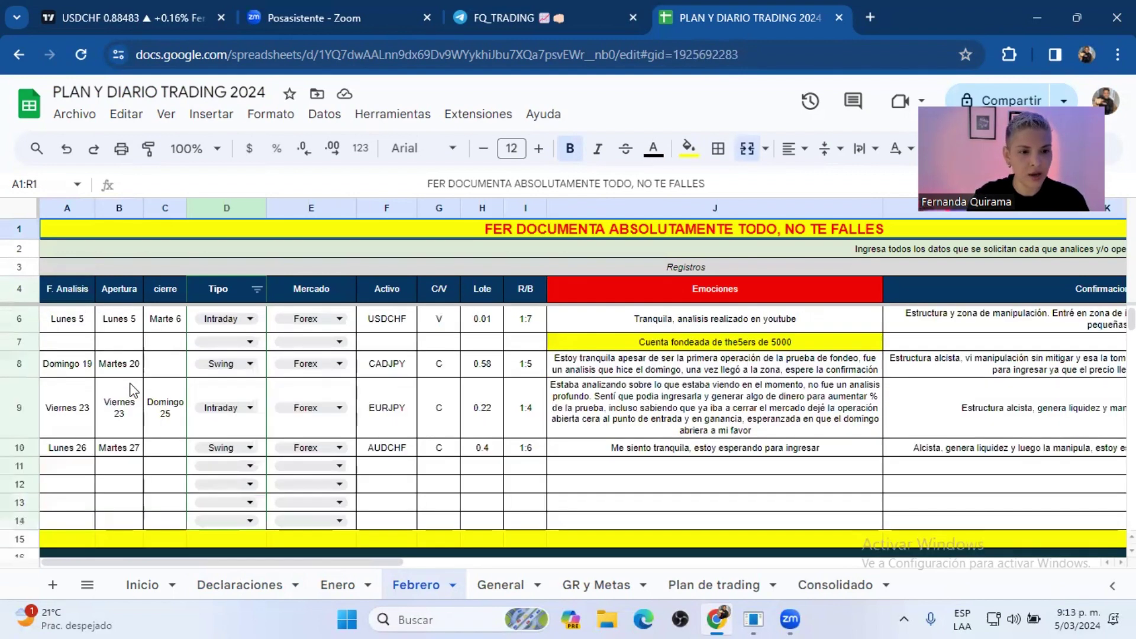
{"action": "scroll", "coordinate": [76, 488], "scroll_direction": "down", "scroll_amount": 5}
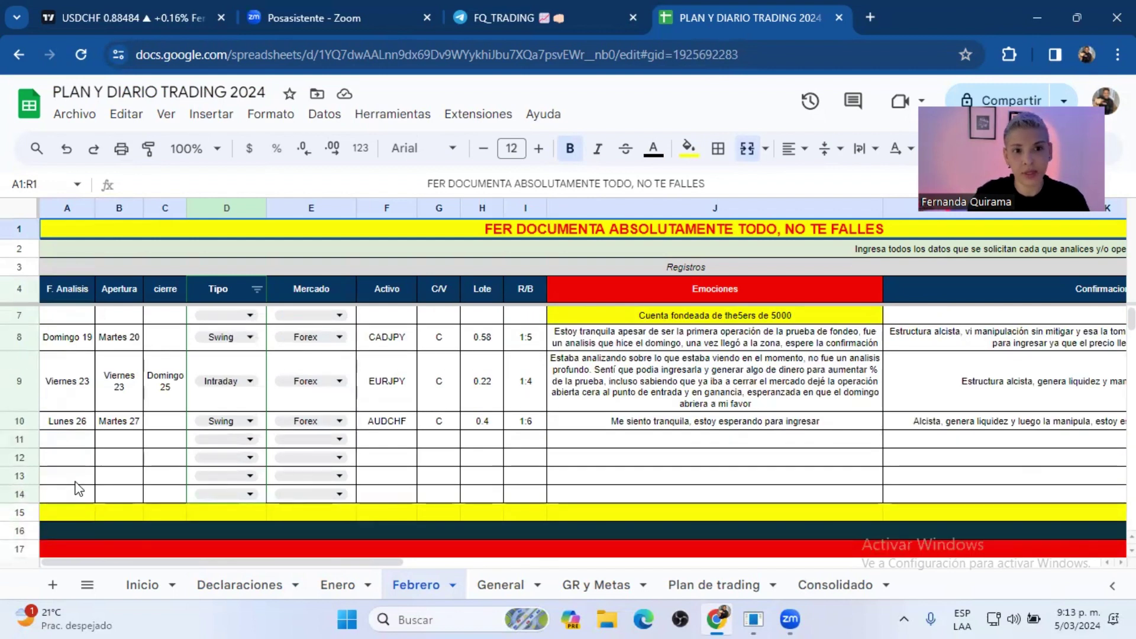
Switch to TradingView, open the CADJPY chart and inspect the long position drawn on it
{"action": "left_click", "coordinate": [113, 13]}
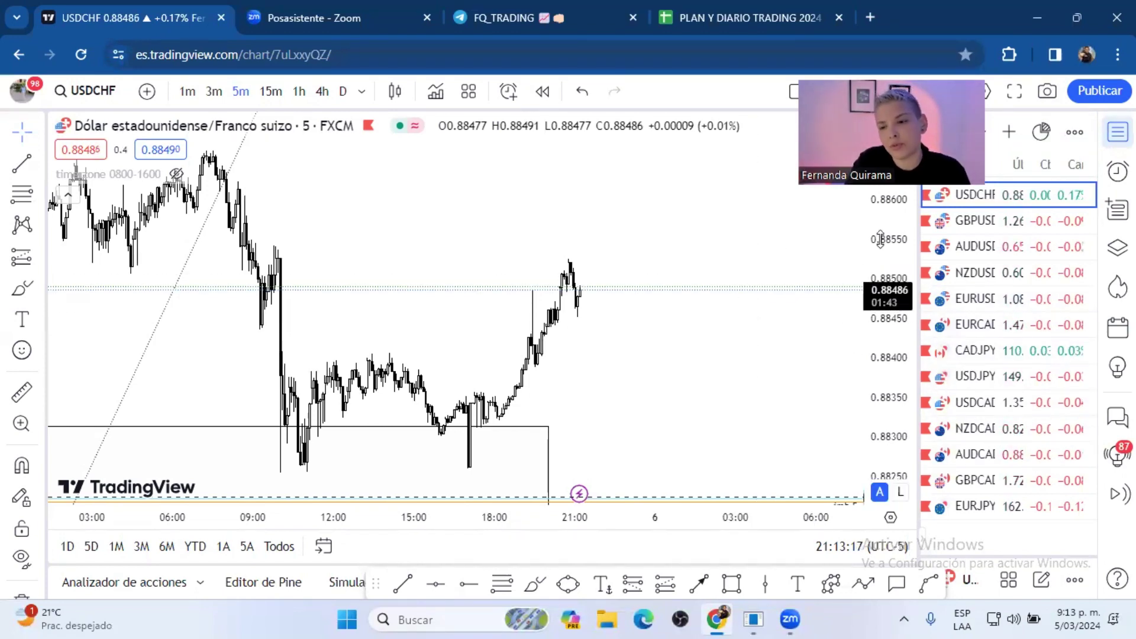
{"action": "left_click", "coordinate": [966, 356]}
{"action": "left_click", "coordinate": [523, 399]}
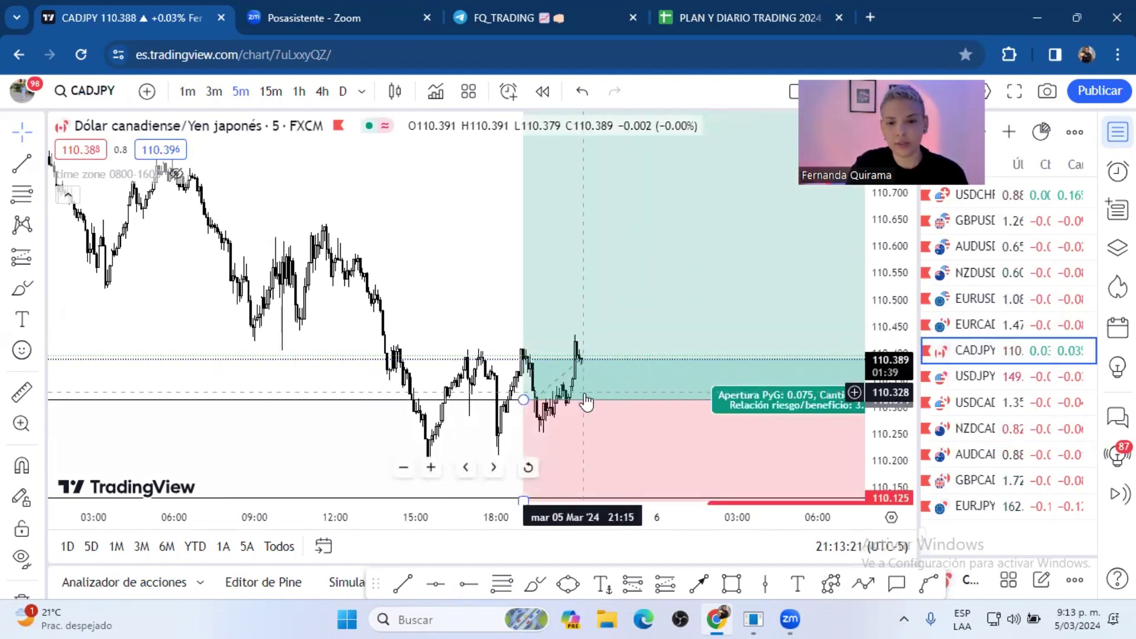
{"action": "left_click_drag", "start_coordinate": [586, 402], "coordinate": [548, 413]}
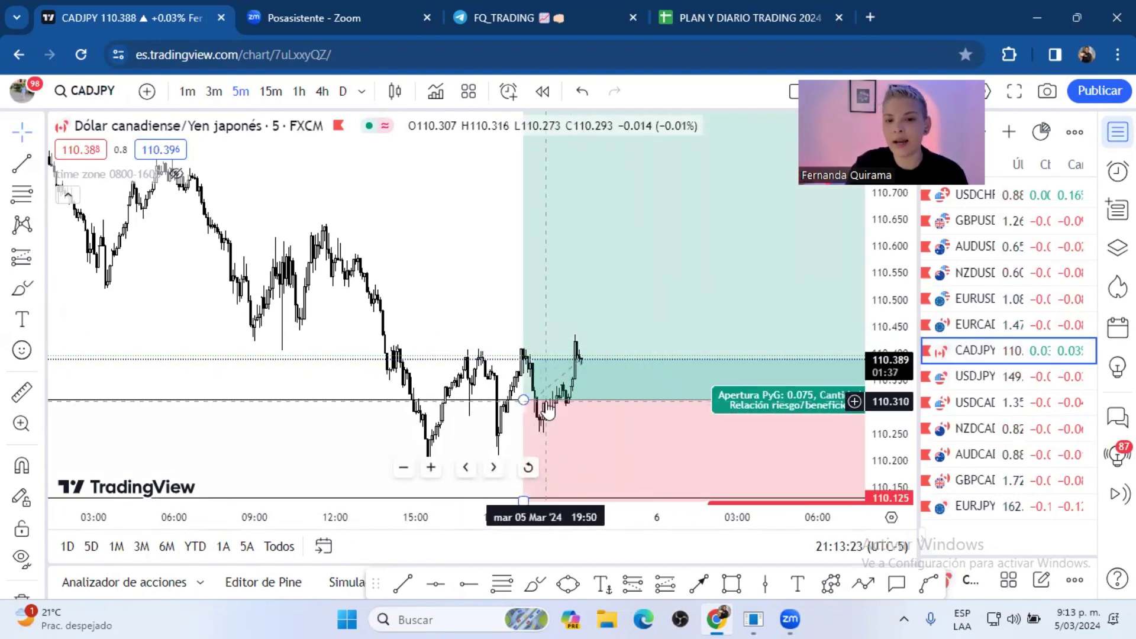
Show the USDCHF chart on the 15-minute timeframe
{"action": "left_click", "coordinate": [1011, 198]}
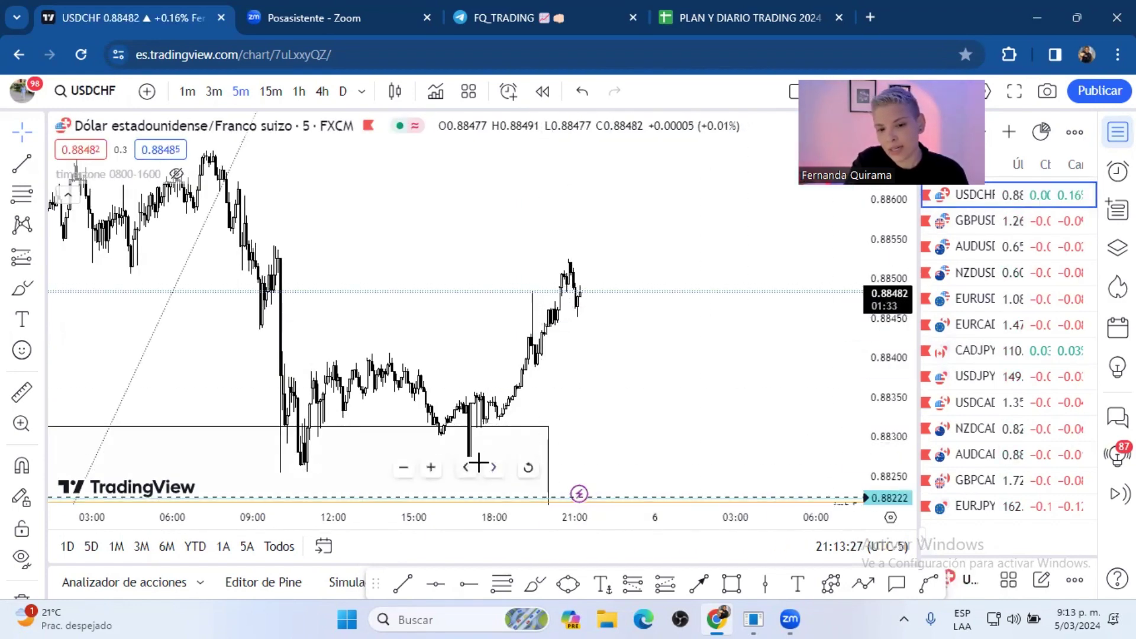
{"action": "scroll", "coordinate": [610, 462], "scroll_direction": "down", "scroll_amount": 1}
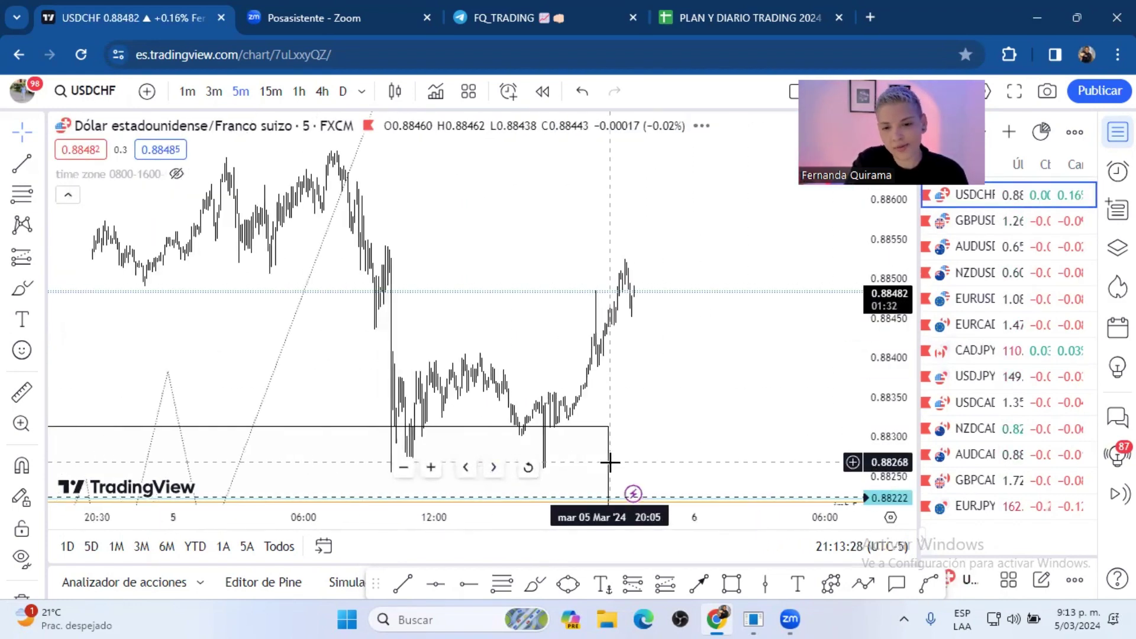
{"action": "left_click", "coordinate": [271, 91]}
{"action": "scroll", "coordinate": [659, 345], "scroll_direction": "up", "scroll_amount": 1}
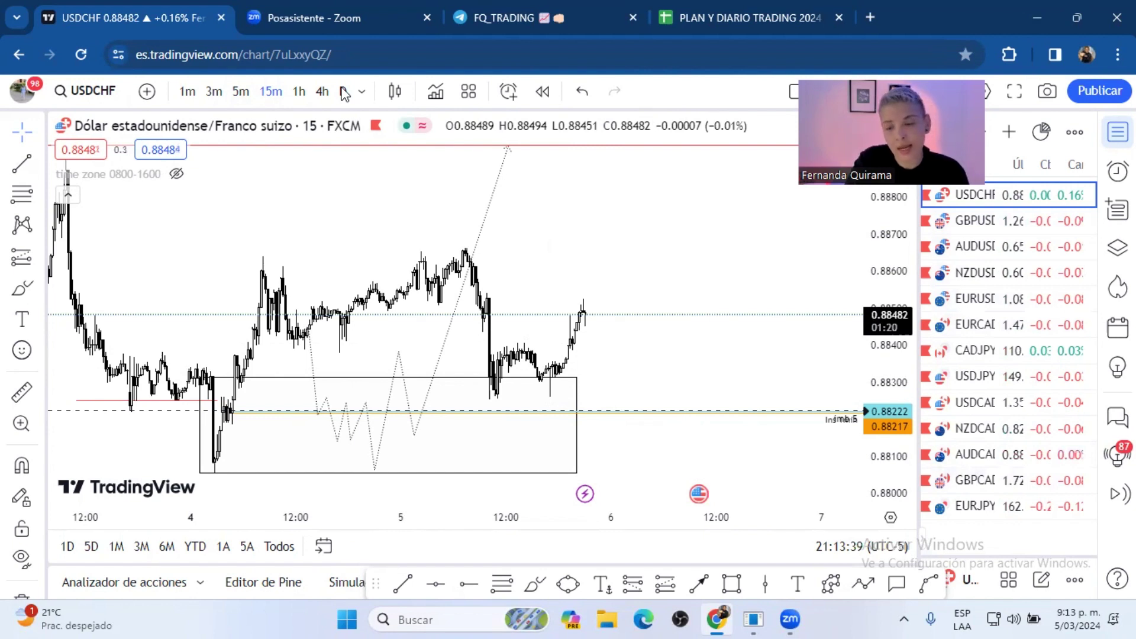
Return to the Google Sheets trading journal and check the Mercado choices in row 11 and the Tipo choices in row 12
{"action": "left_click", "coordinate": [723, 13]}
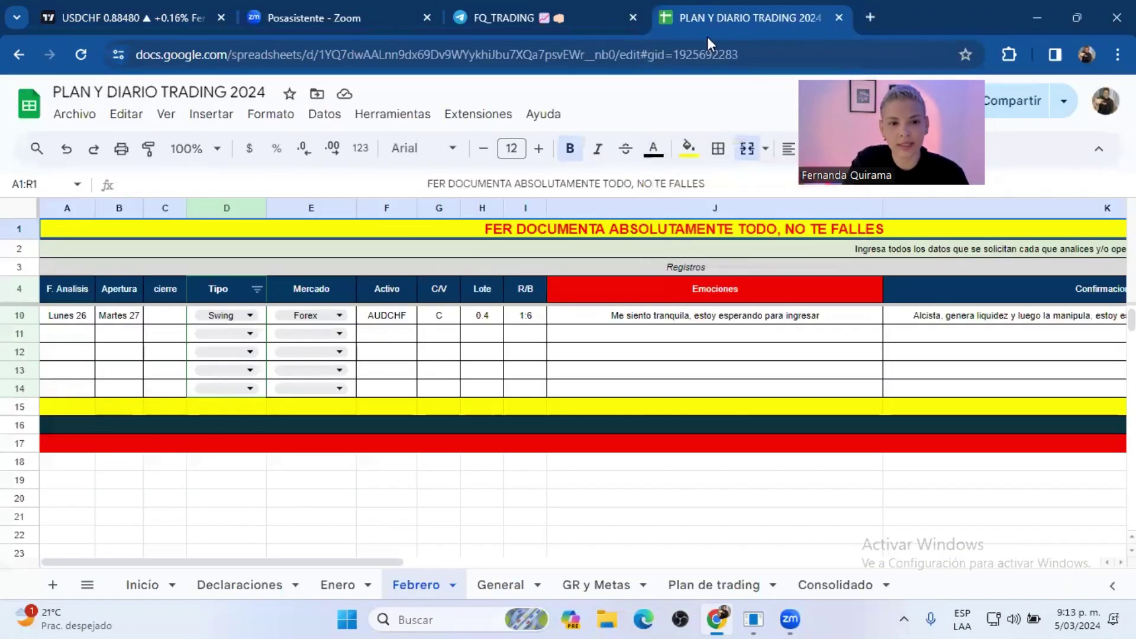
{"action": "scroll", "coordinate": [188, 375], "scroll_direction": "up", "scroll_amount": 3}
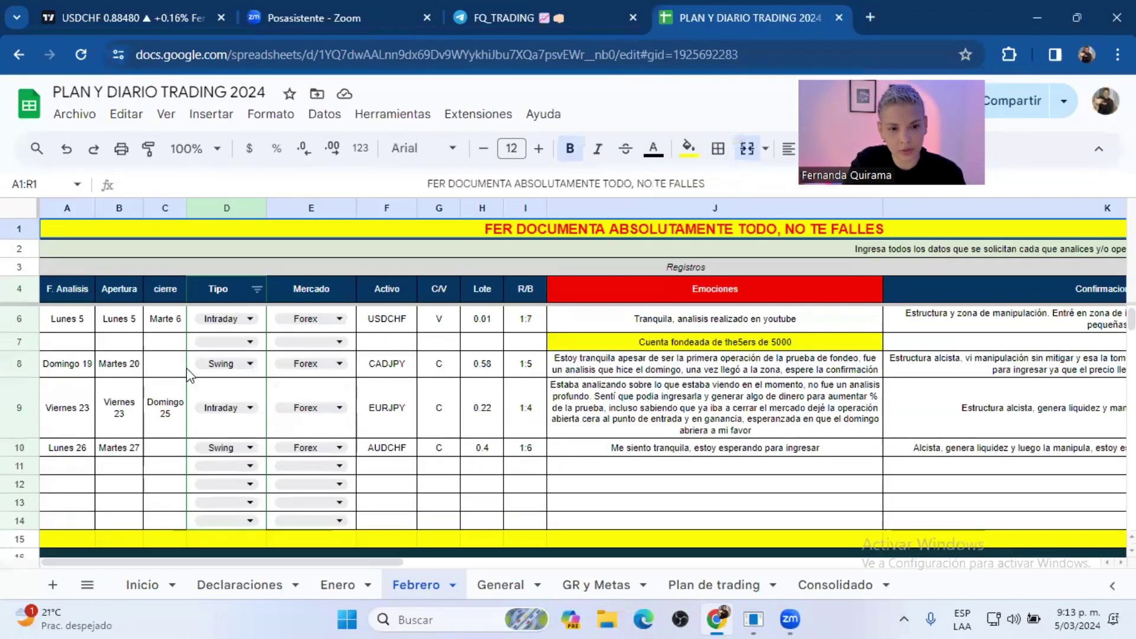
{"action": "scroll", "coordinate": [189, 375], "scroll_direction": "down", "scroll_amount": 3}
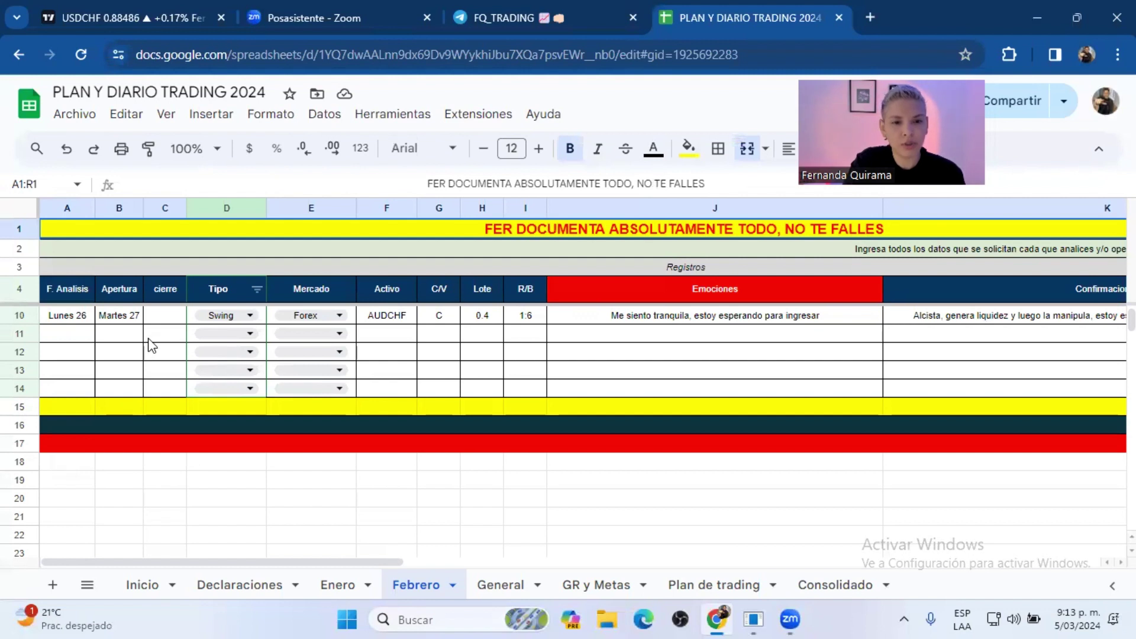
{"action": "left_click", "coordinate": [340, 334]}
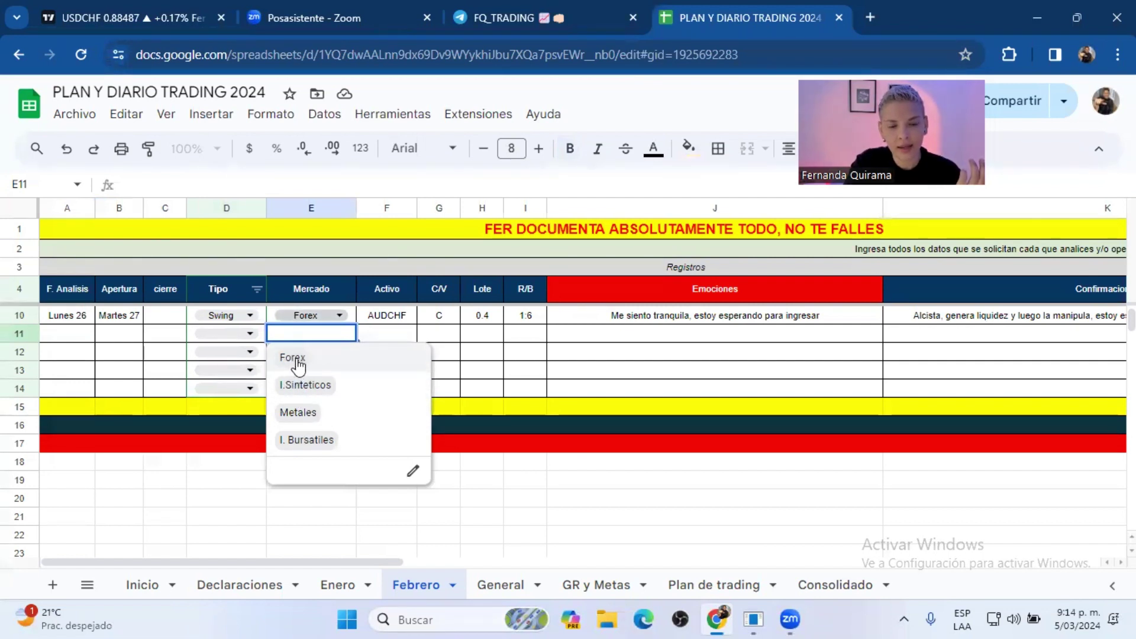
{"action": "left_click", "coordinate": [62, 351]}
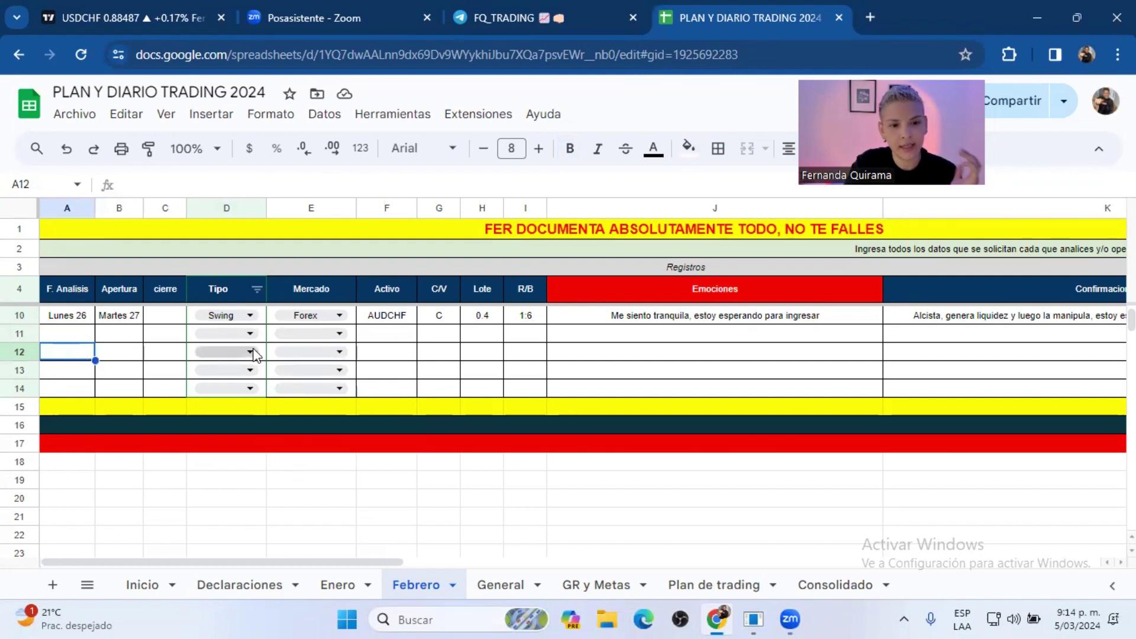
{"action": "left_click", "coordinate": [227, 352]}
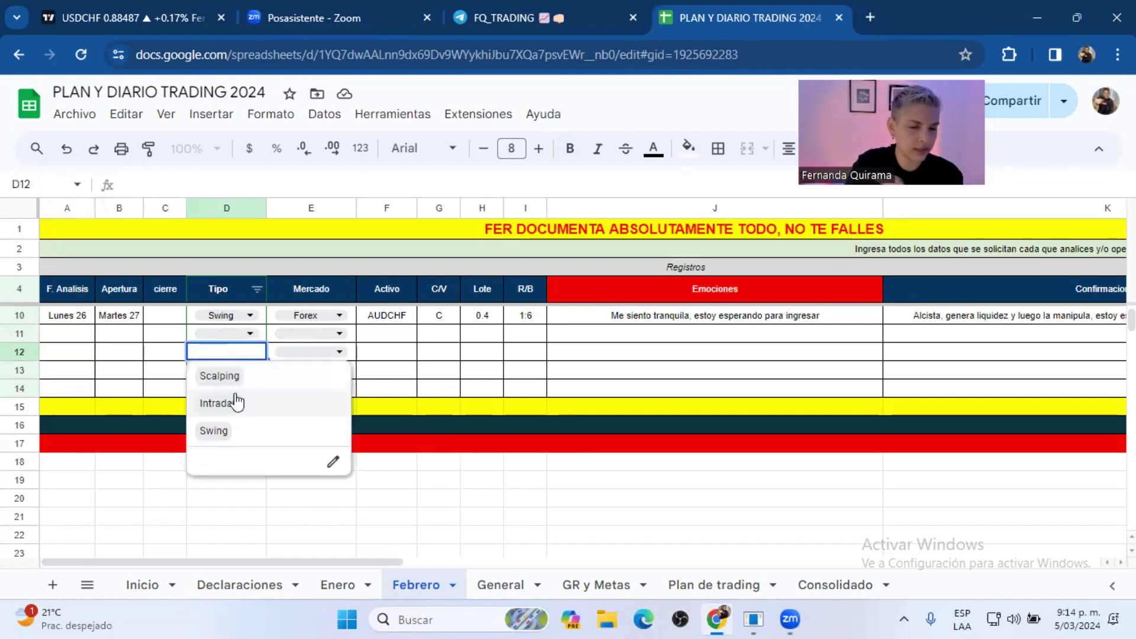
{"action": "left_click", "coordinate": [425, 374]}
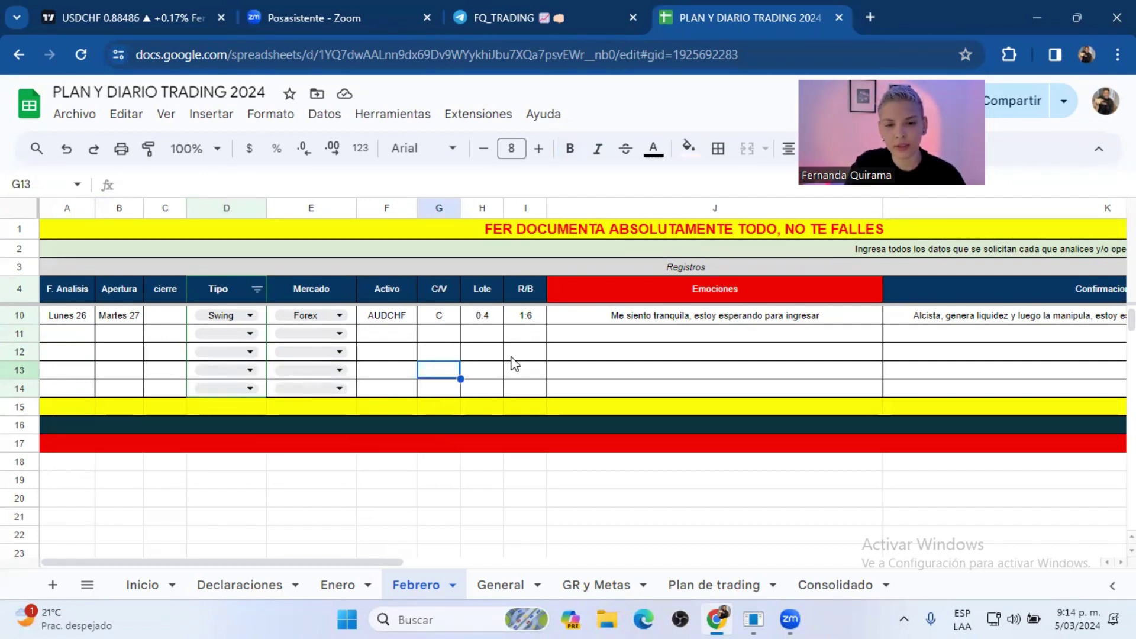
Review the logged February trades and examine the Emociones column
{"action": "scroll", "coordinate": [536, 326], "scroll_direction": "up", "scroll_amount": 3}
{"action": "scroll", "coordinate": [540, 324], "scroll_direction": "down", "scroll_amount": 1}
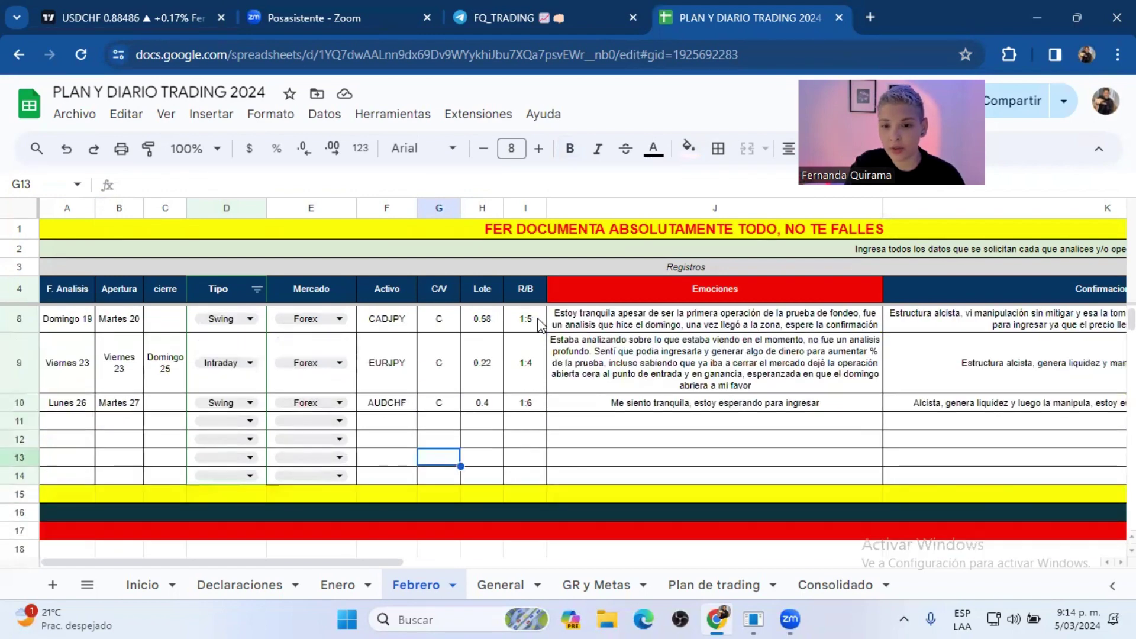
{"action": "left_click", "coordinate": [688, 296]}
{"action": "scroll", "coordinate": [689, 299], "scroll_direction": "down", "scroll_amount": 2}
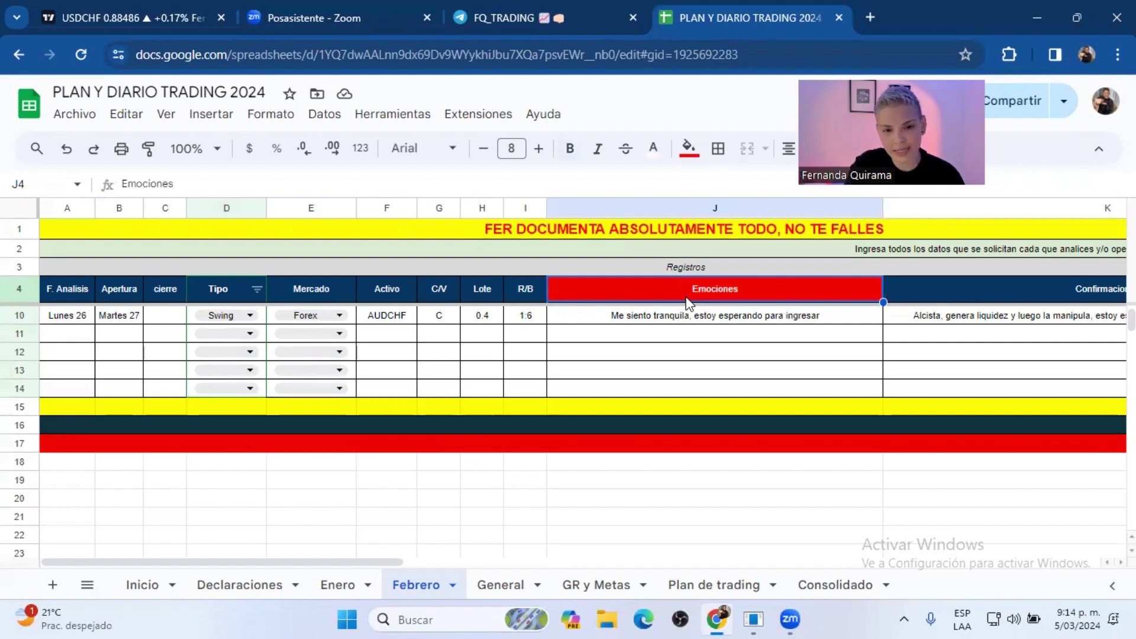
{"action": "scroll", "coordinate": [689, 301], "scroll_direction": "down", "scroll_amount": 1}
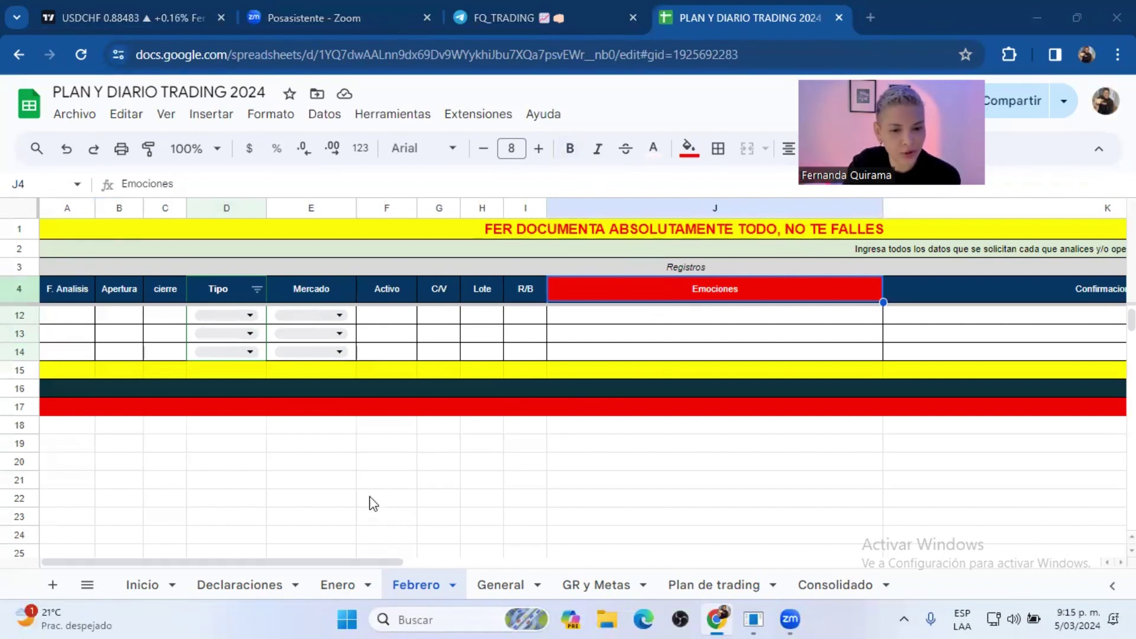
Examine the Confirmaciones column, the SL o TP o BE column and the Resultados section of the Febrero sheet
{"action": "left_click_drag", "start_coordinate": [355, 561], "coordinate": [547, 552]}
{"action": "left_click", "coordinate": [665, 296]}
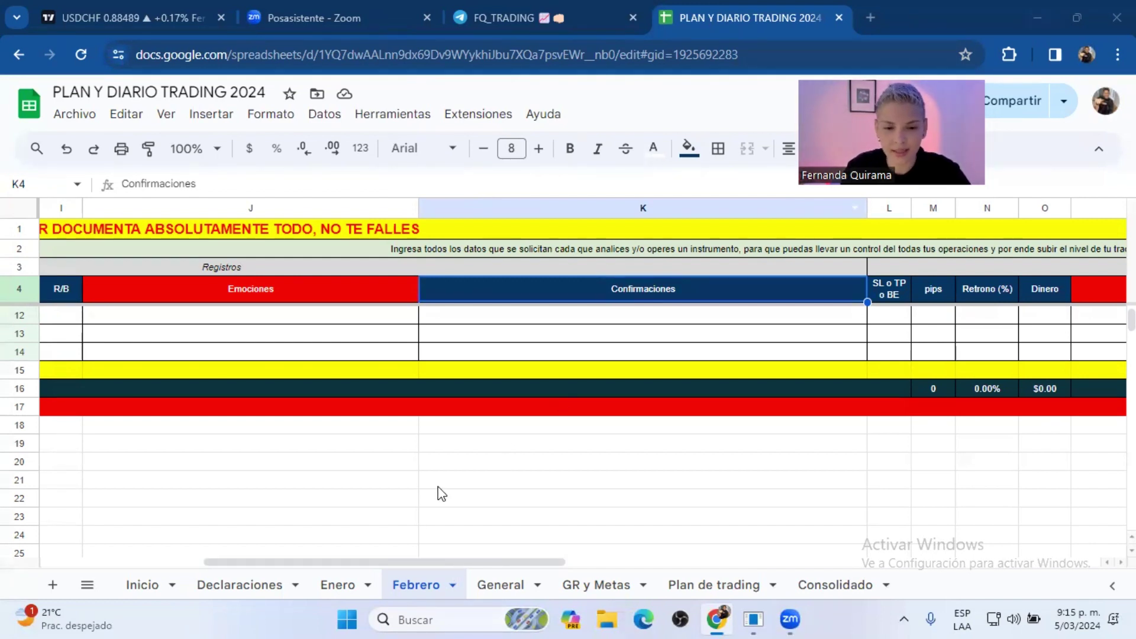
{"action": "left_click_drag", "start_coordinate": [386, 559], "coordinate": [563, 589]}
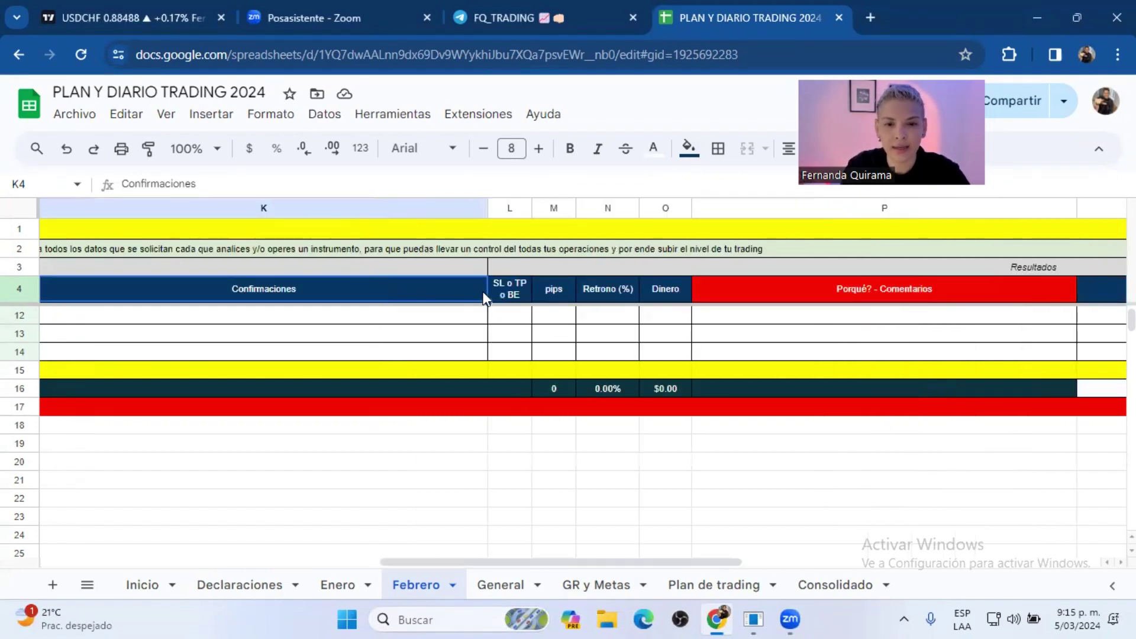
{"action": "left_click", "coordinate": [508, 294]}
{"action": "left_click", "coordinate": [927, 267]}
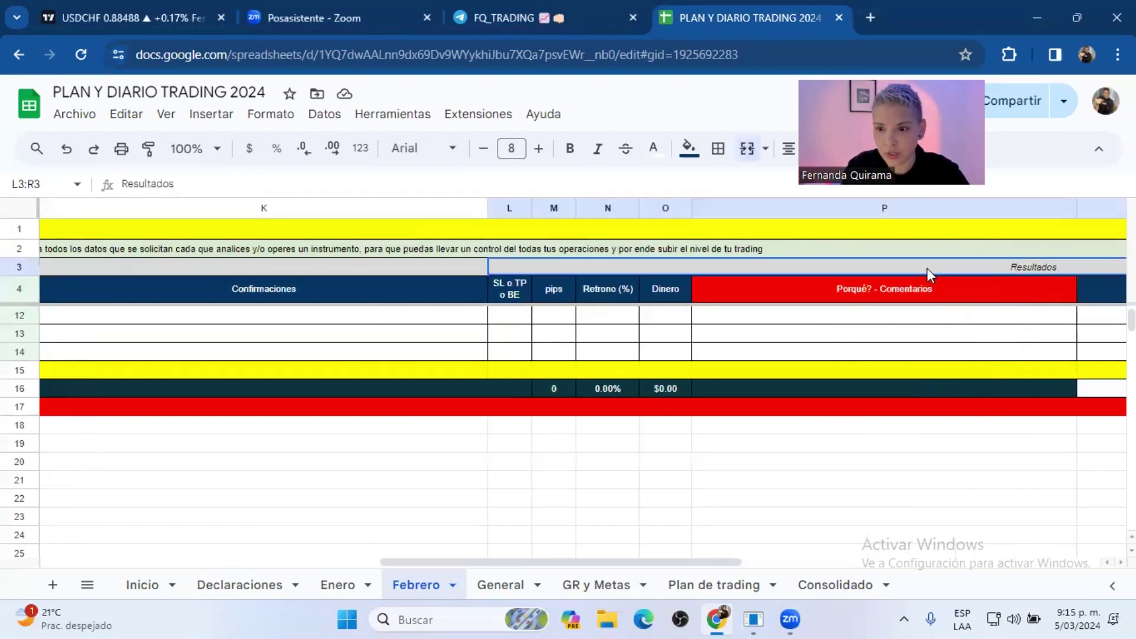
{"action": "left_click_drag", "start_coordinate": [422, 560], "coordinate": [95, 549]}
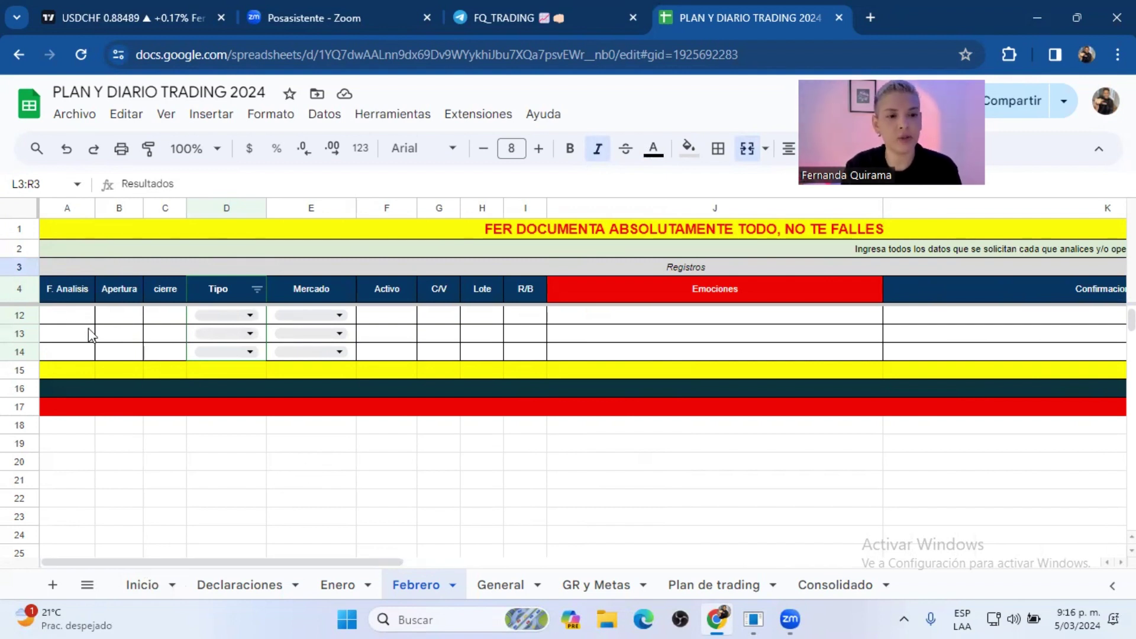
{"action": "left_click", "coordinate": [54, 322]}
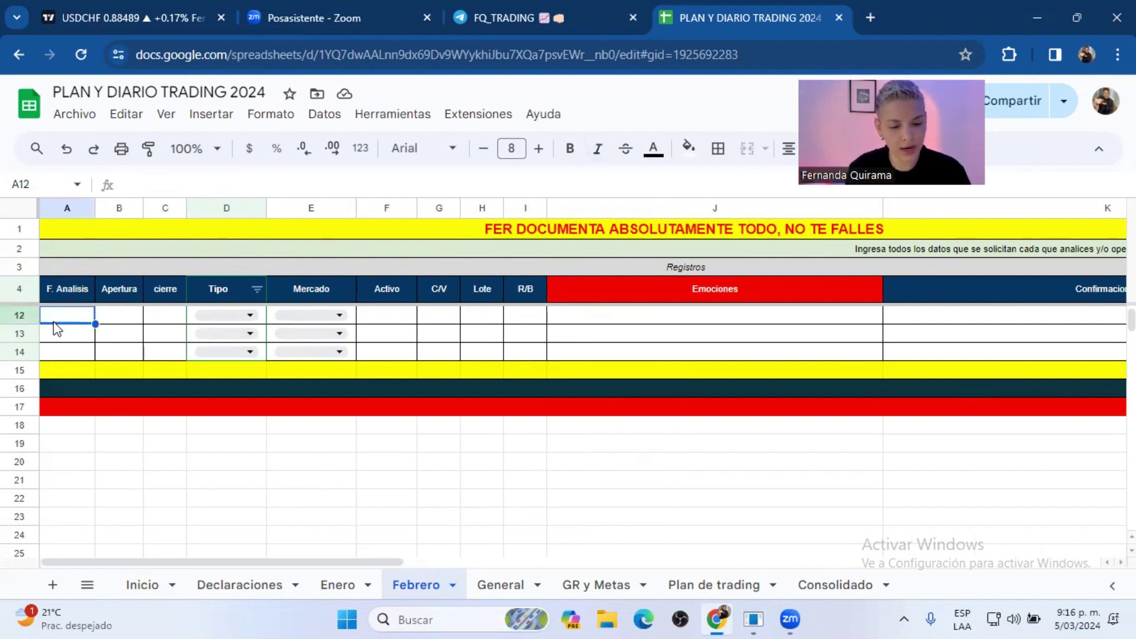
{"action": "type", "text": "6"}
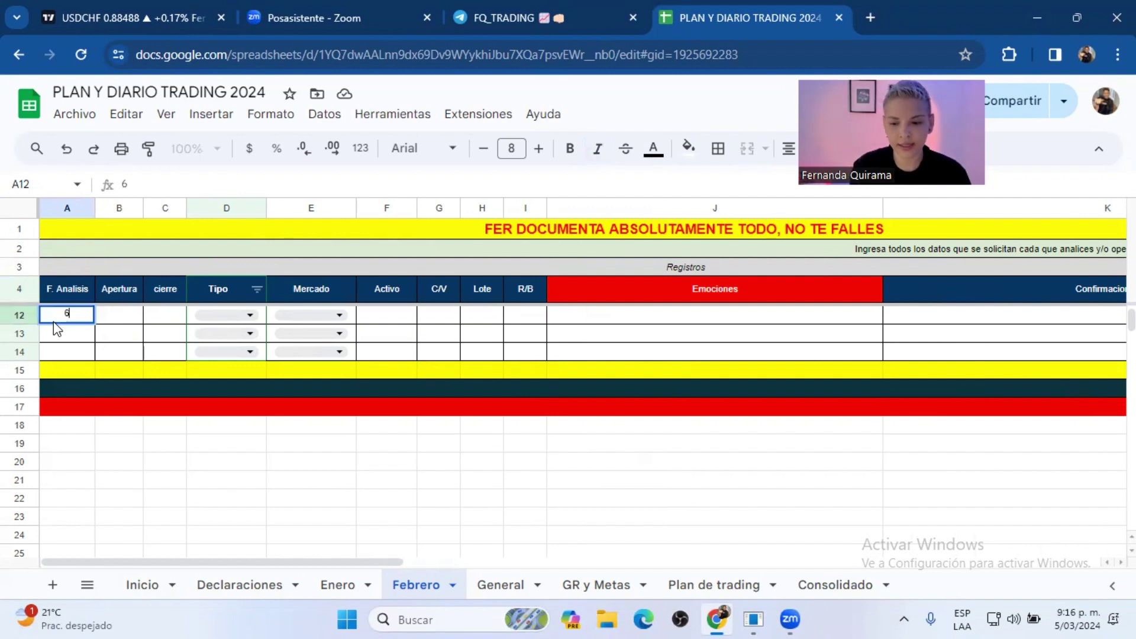
{"action": "key", "text": "BackSpace"}
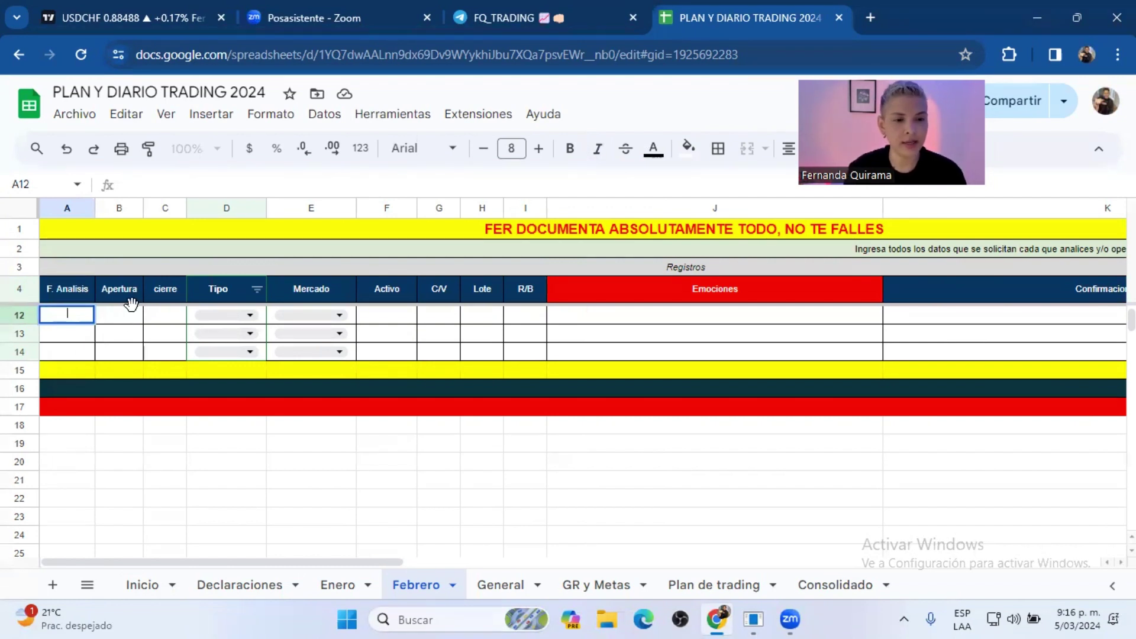
Go through row 12's Apertura, cierre and Confirmaciones fields and on to the Resultados section
{"action": "left_click", "coordinate": [136, 322]}
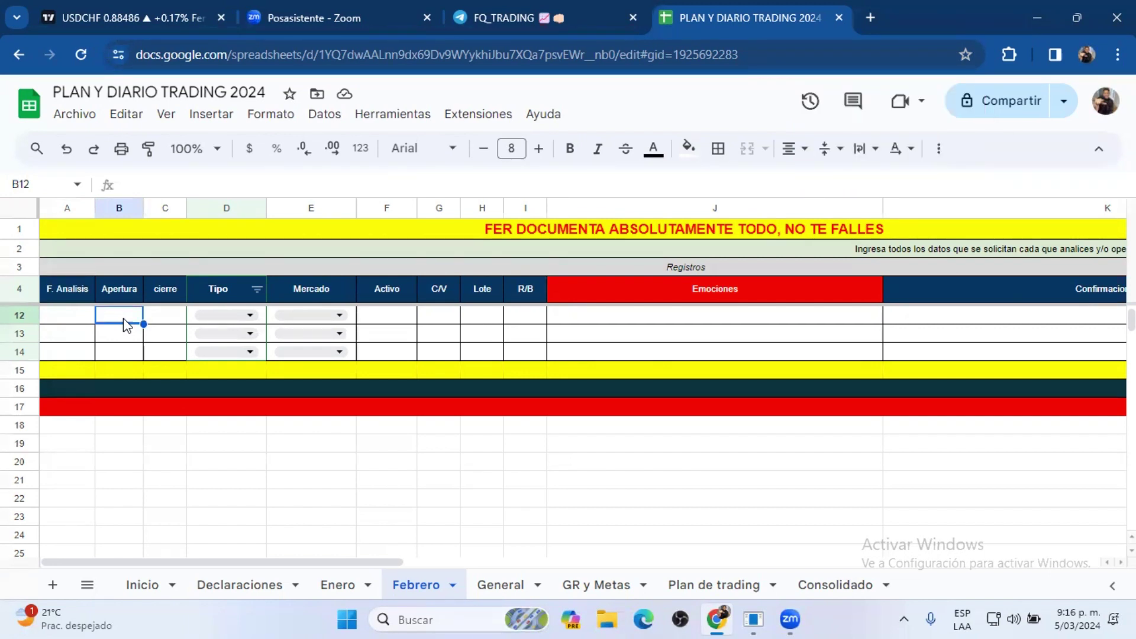
{"action": "left_click", "coordinate": [158, 315]}
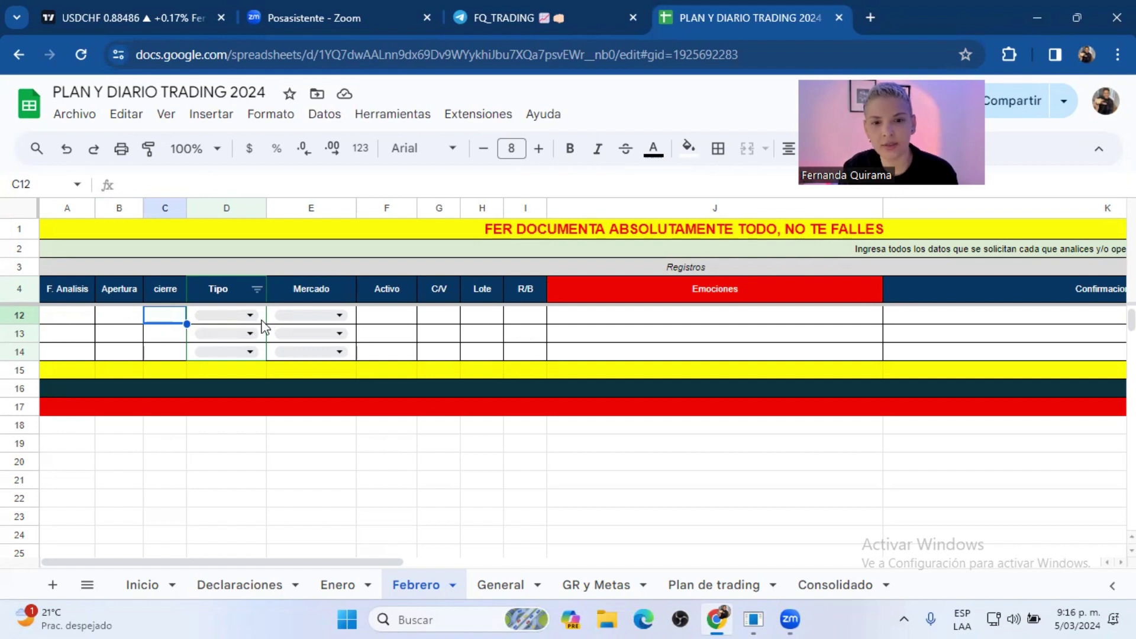
{"action": "left_click_drag", "start_coordinate": [368, 561], "coordinate": [520, 561]}
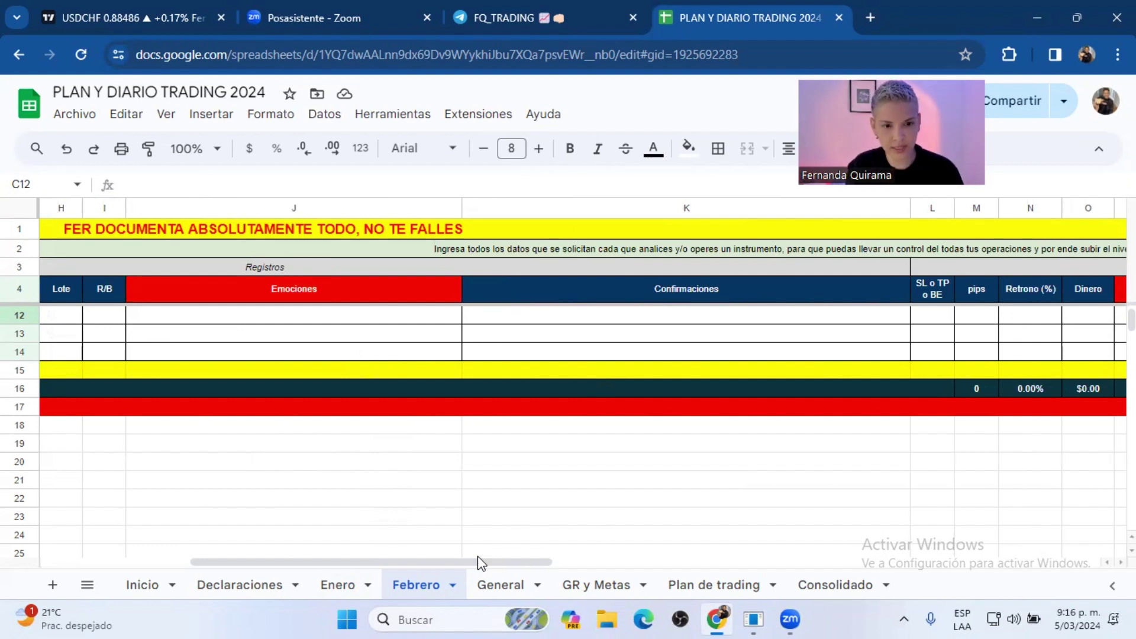
{"action": "left_click", "coordinate": [836, 319]}
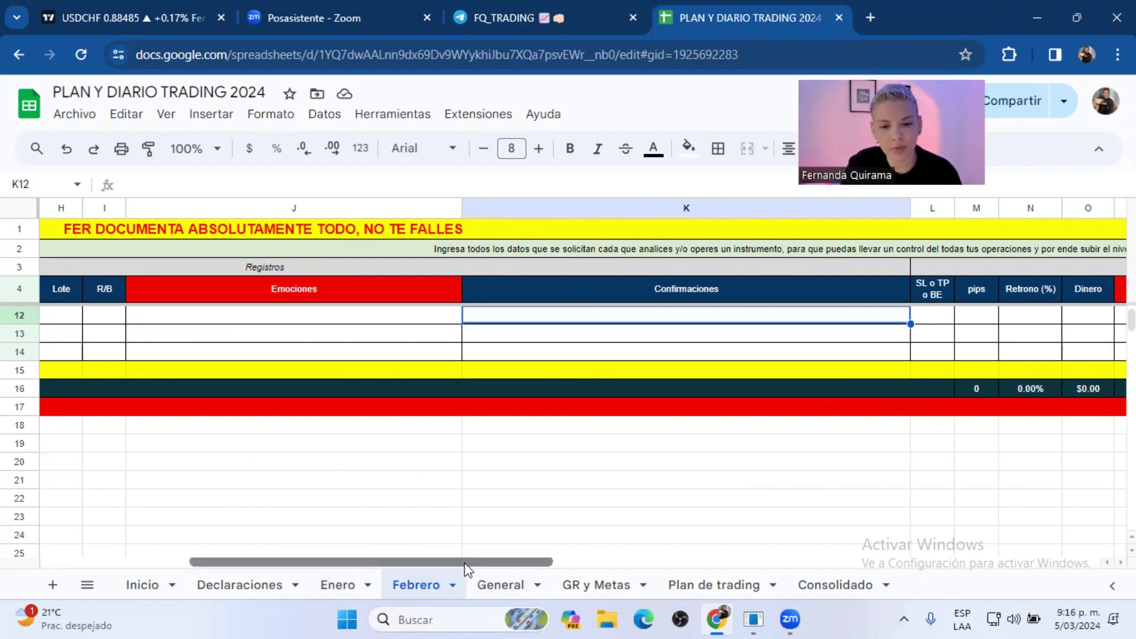
{"action": "left_click_drag", "start_coordinate": [478, 562], "coordinate": [663, 586]}
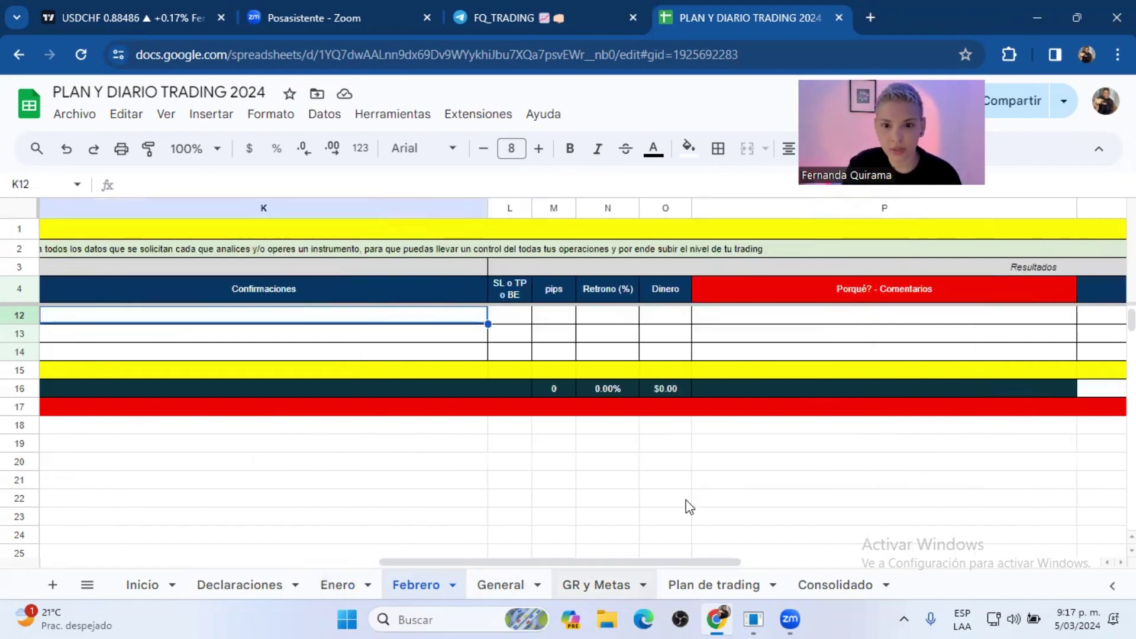
{"action": "left_click", "coordinate": [599, 262]}
{"action": "left_click_drag", "start_coordinate": [578, 563], "coordinate": [687, 580]}
View the Plan de trading sheet briefly, return to Febrero and select row 12's SL o TP o BE cell
{"action": "left_click", "coordinate": [691, 579]}
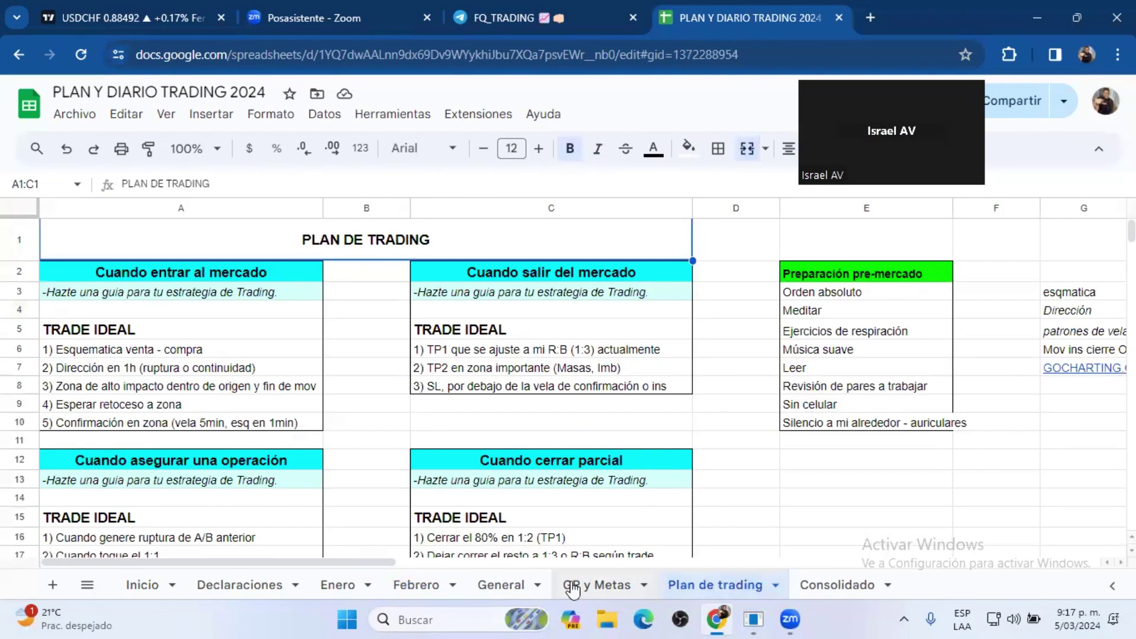
{"action": "left_click", "coordinate": [407, 585]}
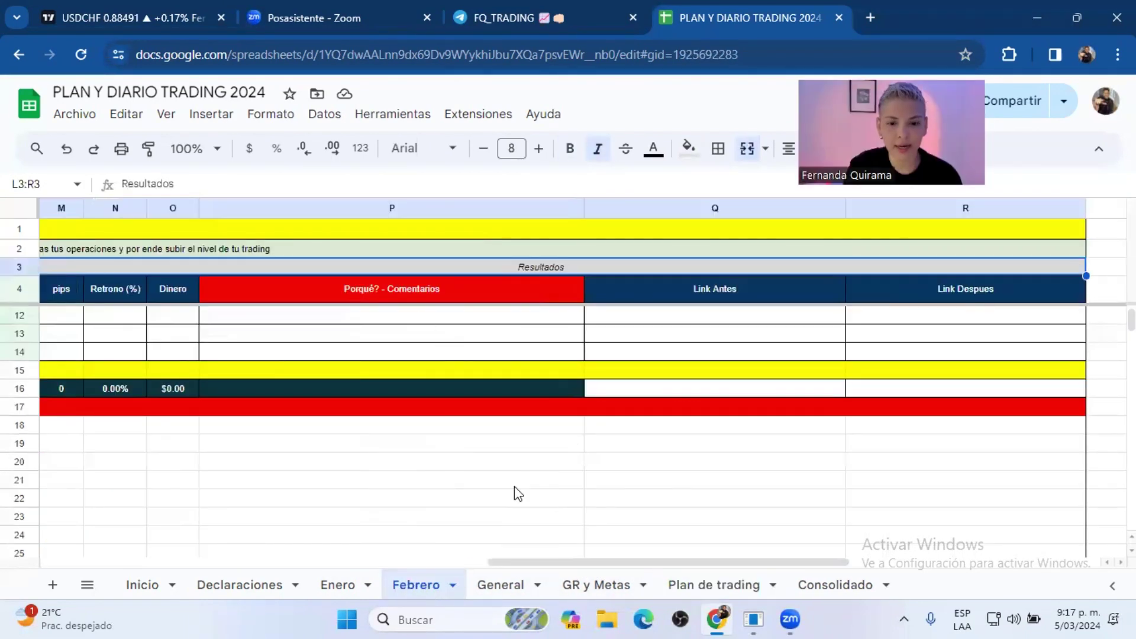
{"action": "left_click_drag", "start_coordinate": [512, 568], "coordinate": [451, 562]}
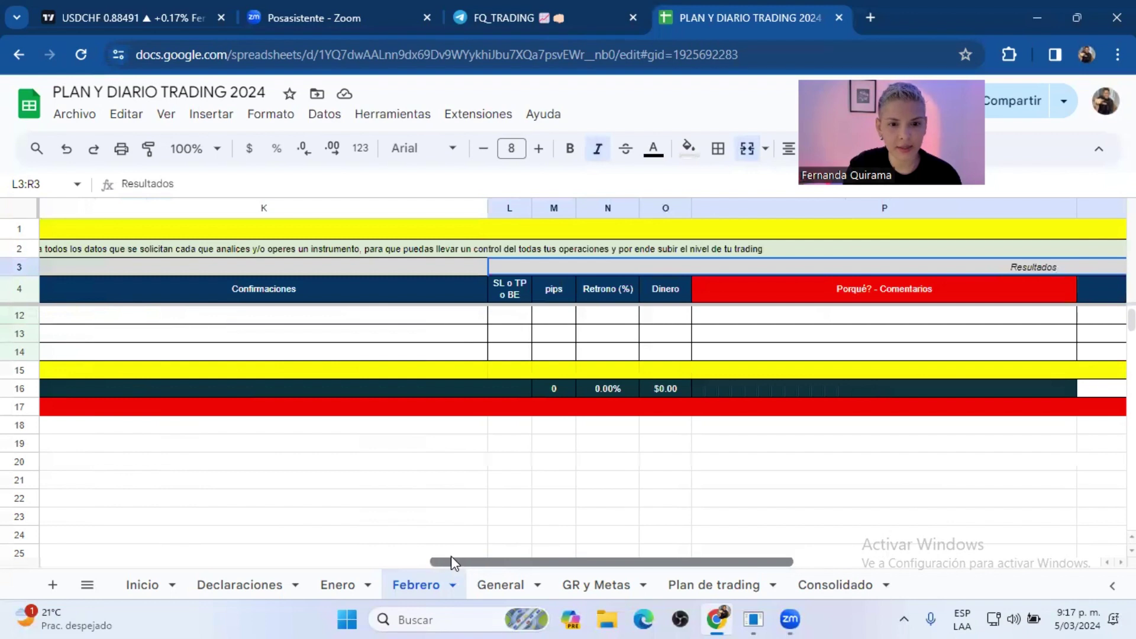
{"action": "left_click", "coordinate": [510, 319]}
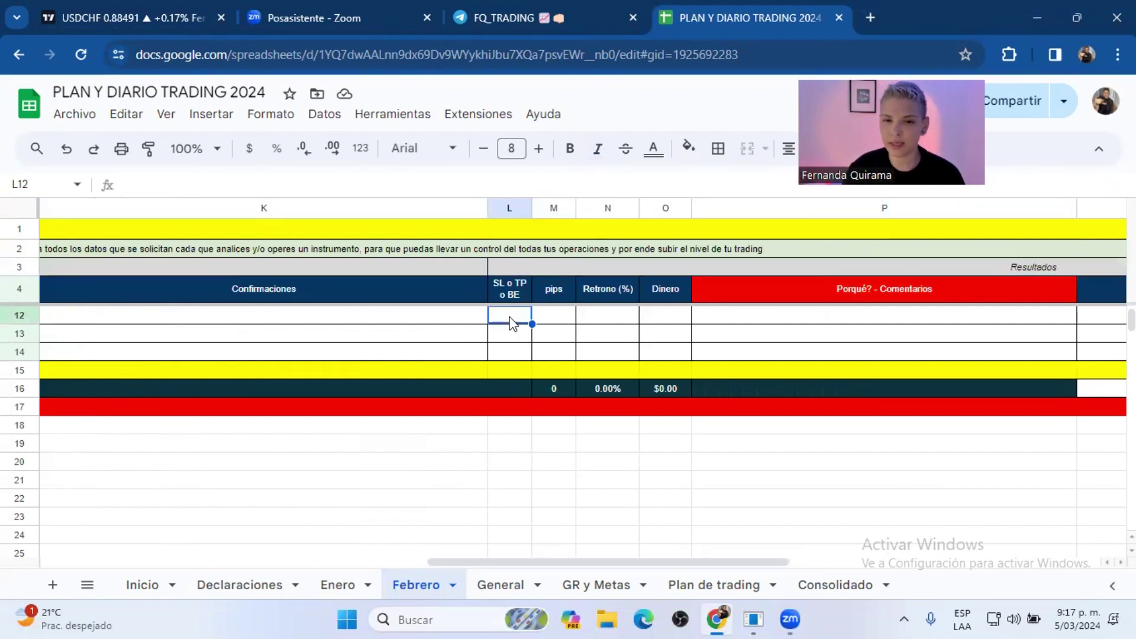
Go through row 12's pips, Retrono (%), Dinero, Porqué? - Comentarios and Link Antes fields in the Resultados section
{"action": "left_click", "coordinate": [549, 325]}
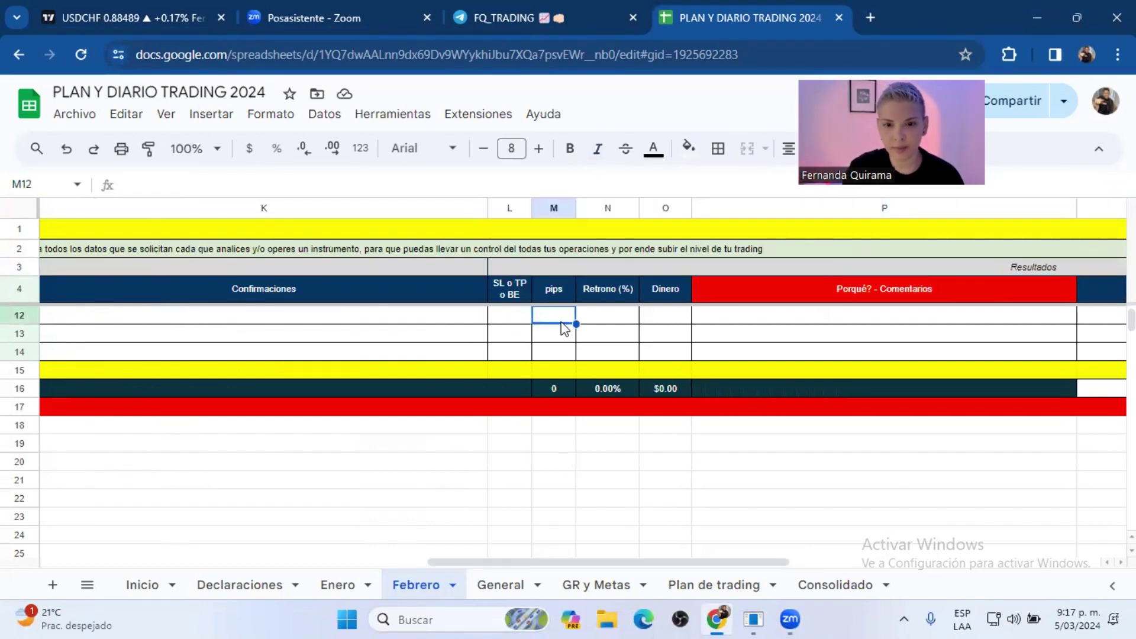
{"action": "left_click_drag", "start_coordinate": [601, 324], "coordinate": [616, 324]}
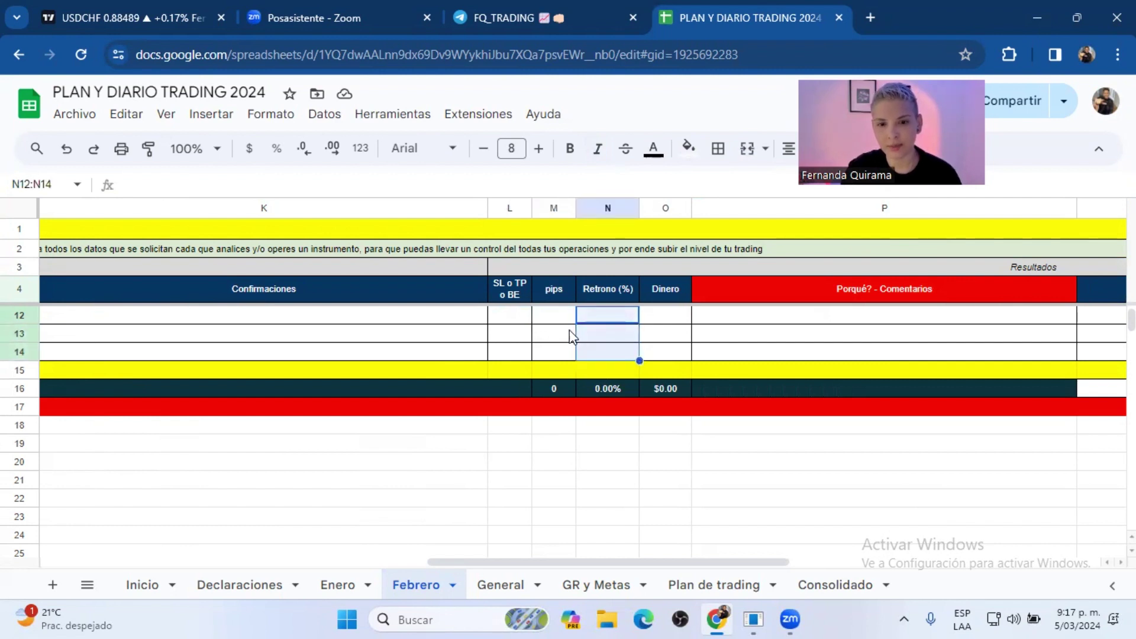
{"action": "left_click", "coordinate": [552, 322]}
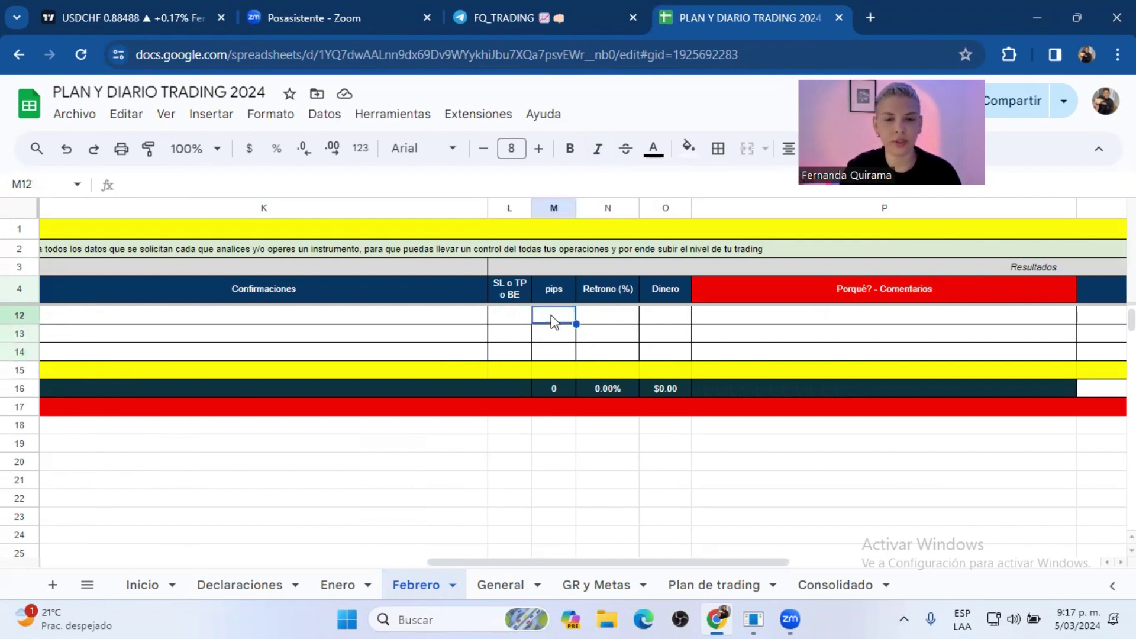
{"action": "left_click", "coordinate": [603, 315]}
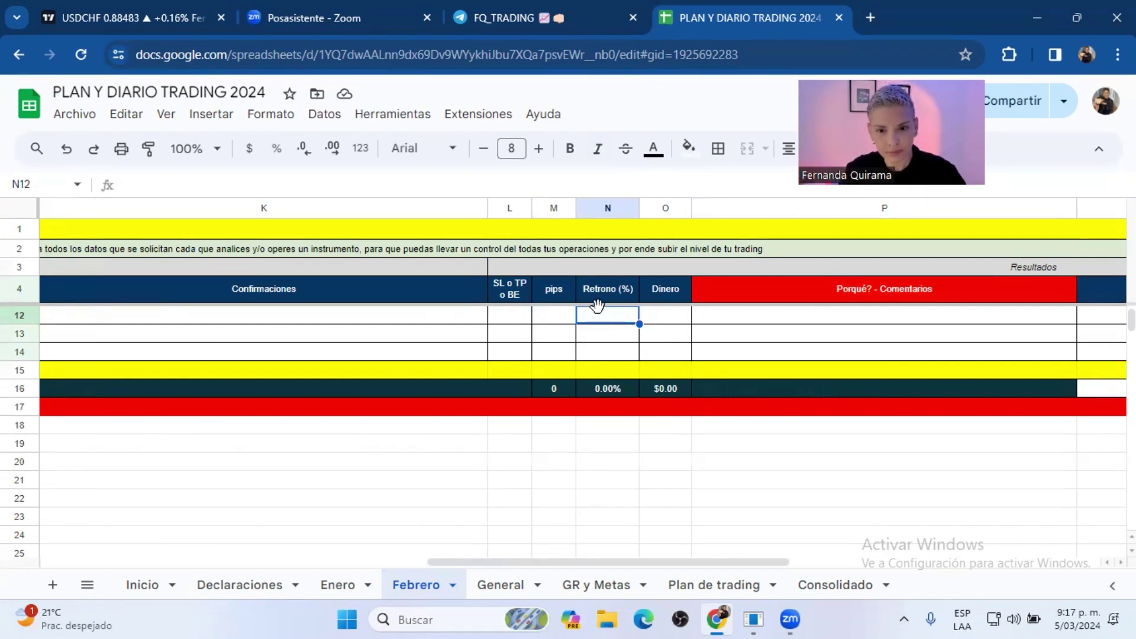
{"action": "left_click_drag", "start_coordinate": [573, 562], "coordinate": [633, 566]}
{"action": "left_click", "coordinate": [665, 316]}
{"action": "left_click", "coordinate": [423, 325]}
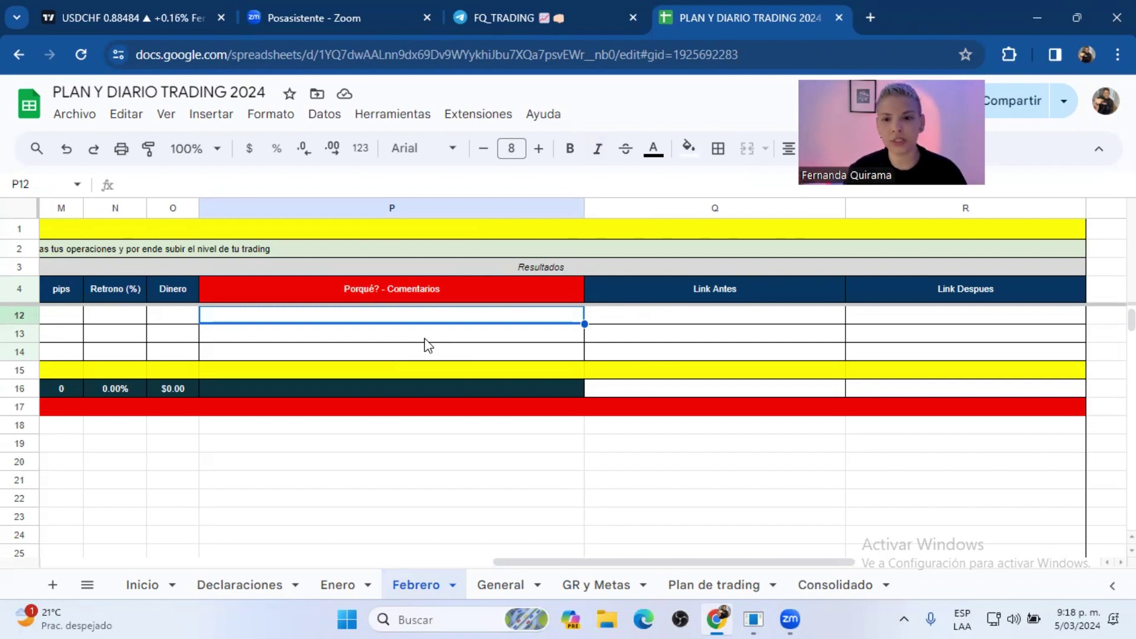
{"action": "left_click", "coordinate": [653, 318]}
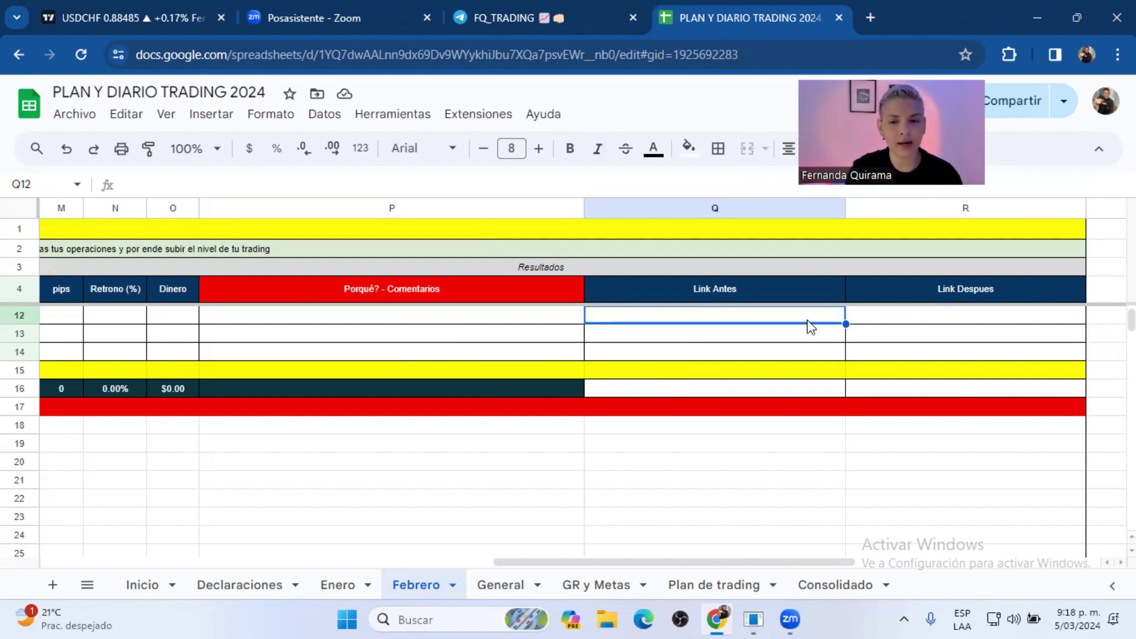
Open the AUDCHF chart link in row 10's Link Antes cell, load its new bars and examine the price movement
{"action": "scroll", "coordinate": [808, 320], "scroll_direction": "up", "scroll_amount": 3}
{"action": "left_click", "coordinate": [688, 427]}
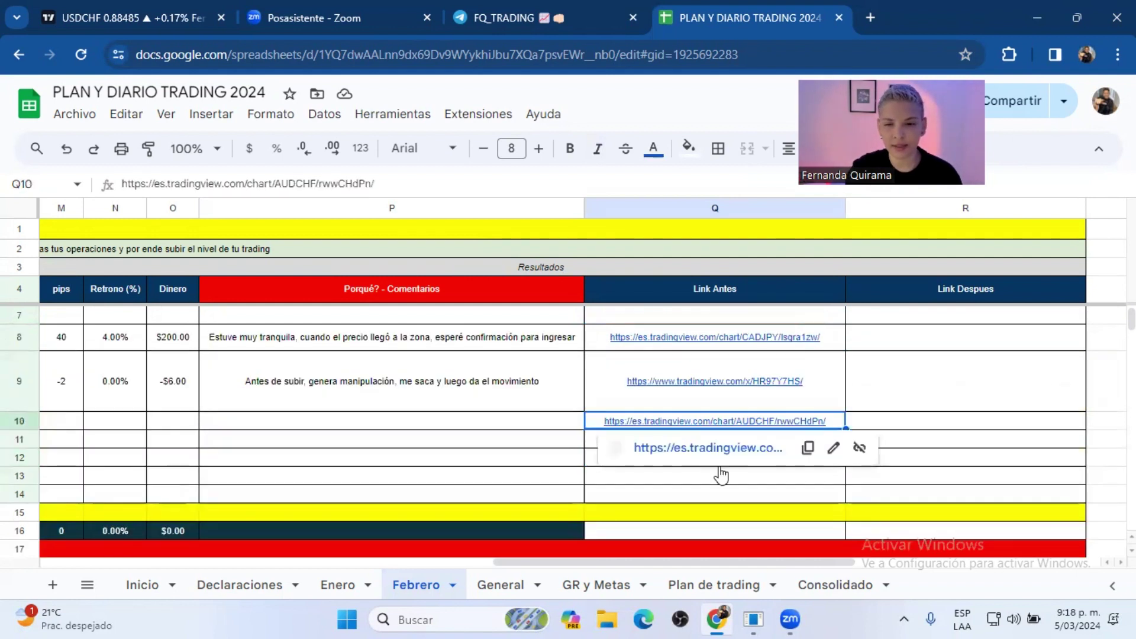
{"action": "left_click", "coordinate": [723, 452]}
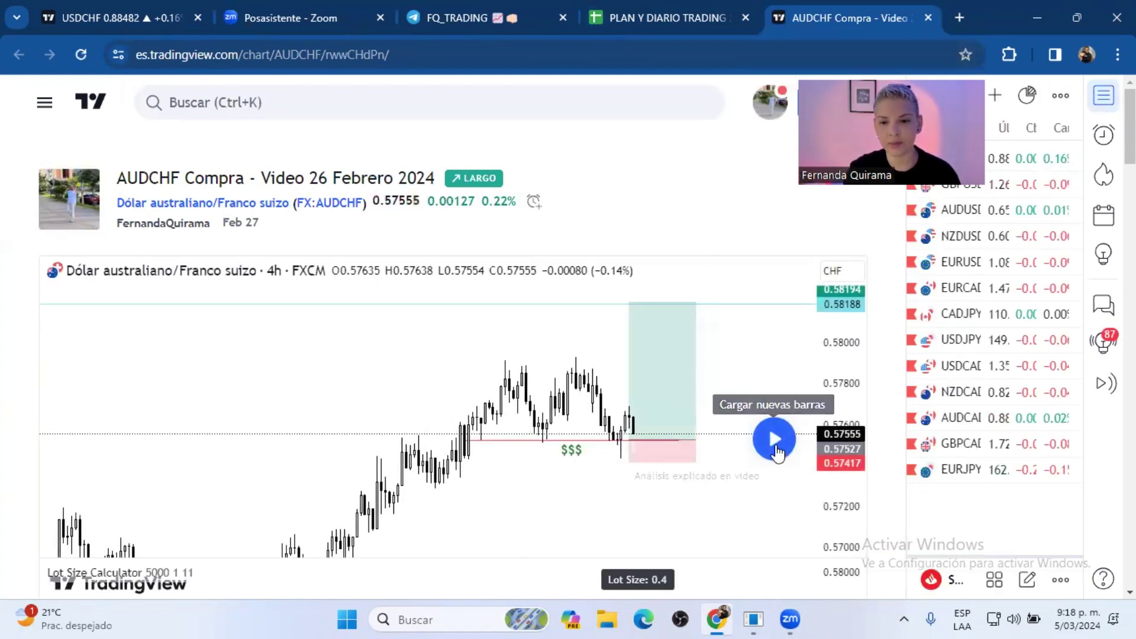
{"action": "left_click", "coordinate": [775, 441]}
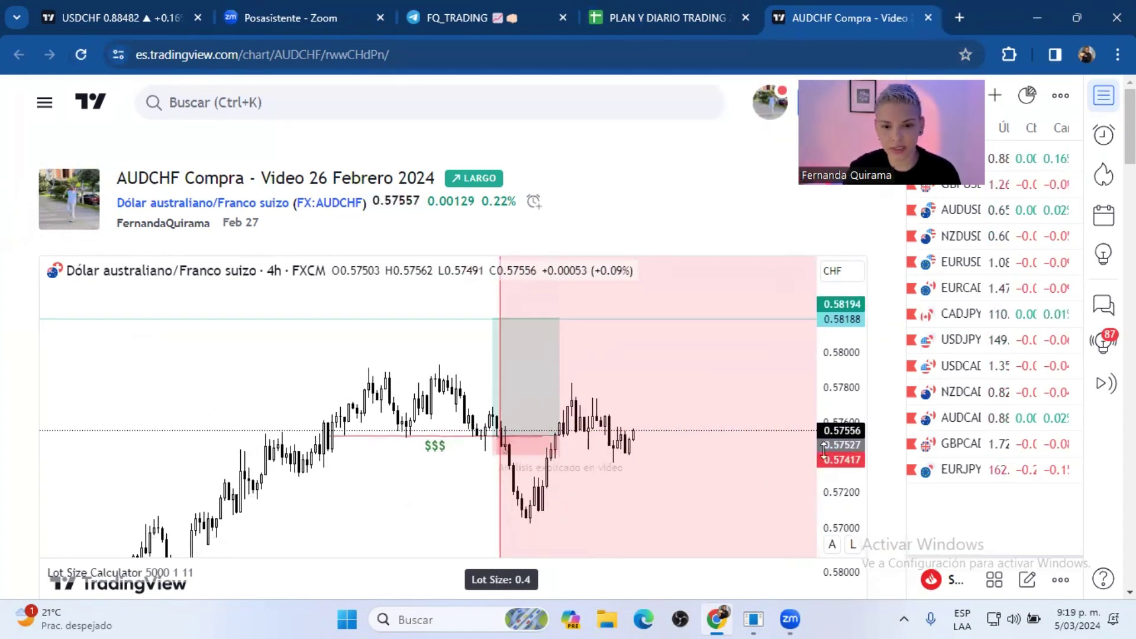
{"action": "scroll", "coordinate": [464, 439], "scroll_direction": "down", "scroll_amount": 3}
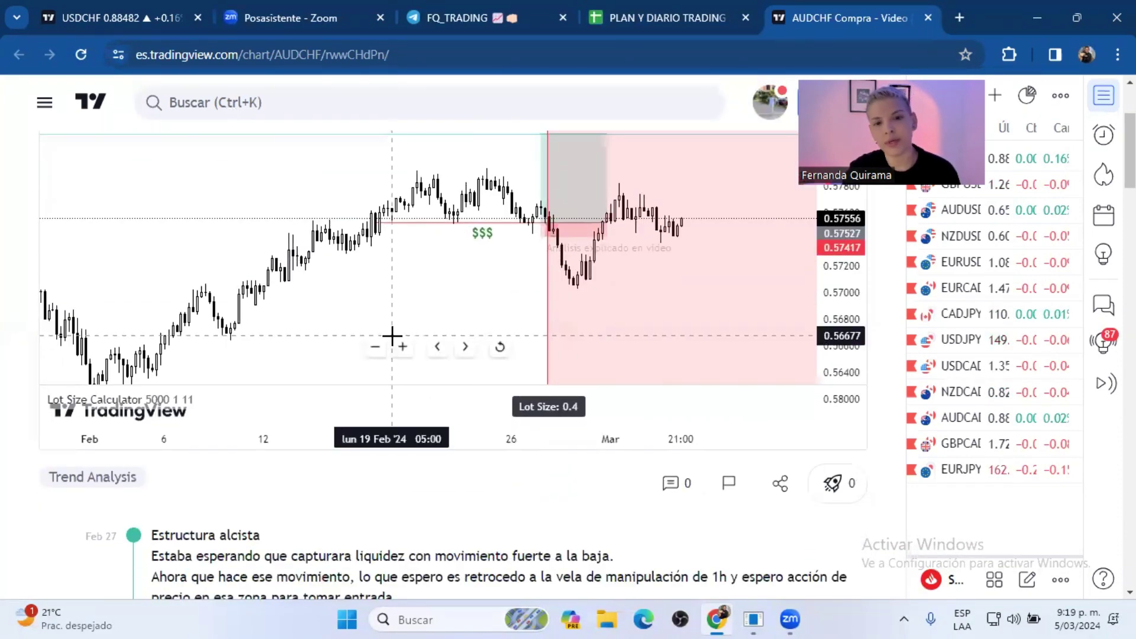
{"action": "scroll", "coordinate": [392, 336], "scroll_direction": "up", "scroll_amount": 2}
{"action": "left_click_drag", "start_coordinate": [367, 526], "coordinate": [484, 530]}
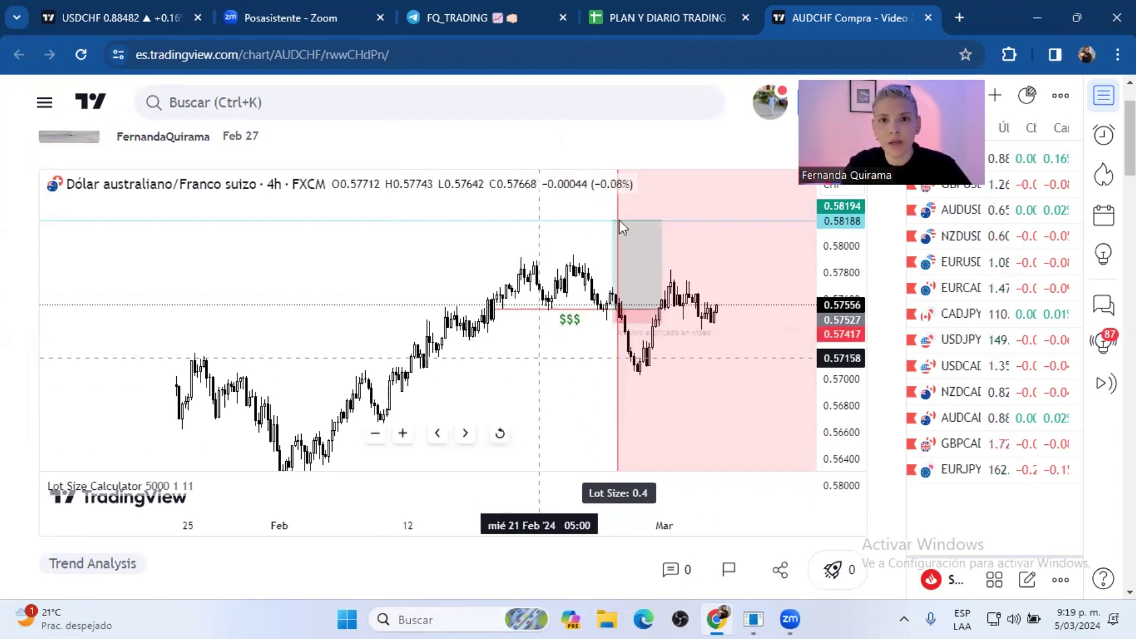
Return to the spreadsheet and review the Plan de trading sheet's sections on entering, exiting, securing and partially closing a trade
{"action": "left_click", "coordinate": [669, 18]}
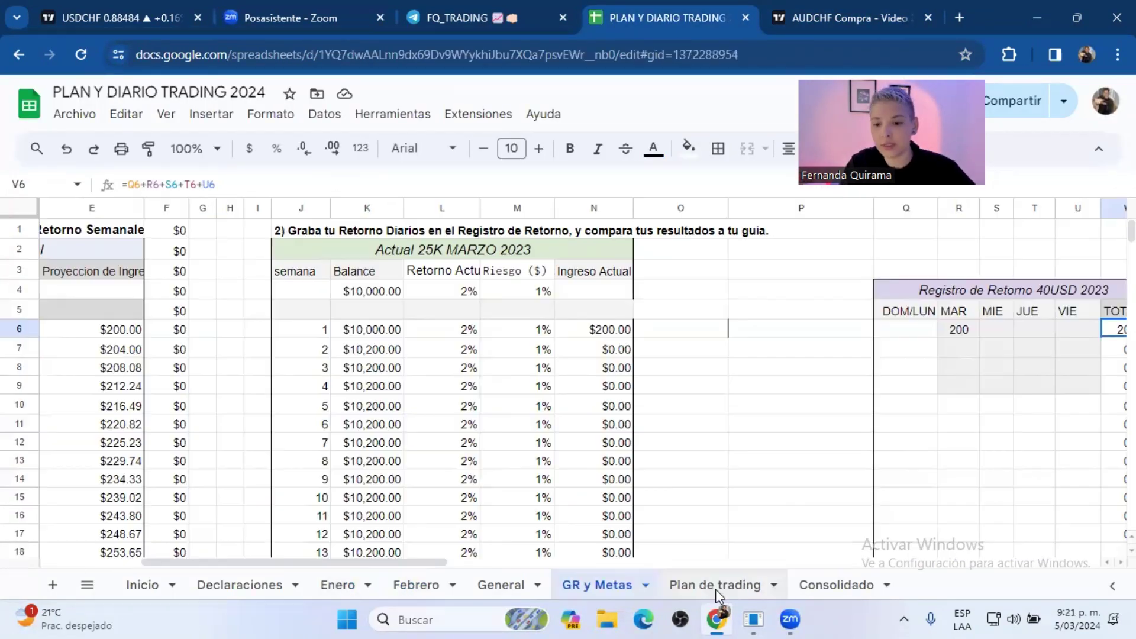
{"action": "left_click", "coordinate": [715, 586]}
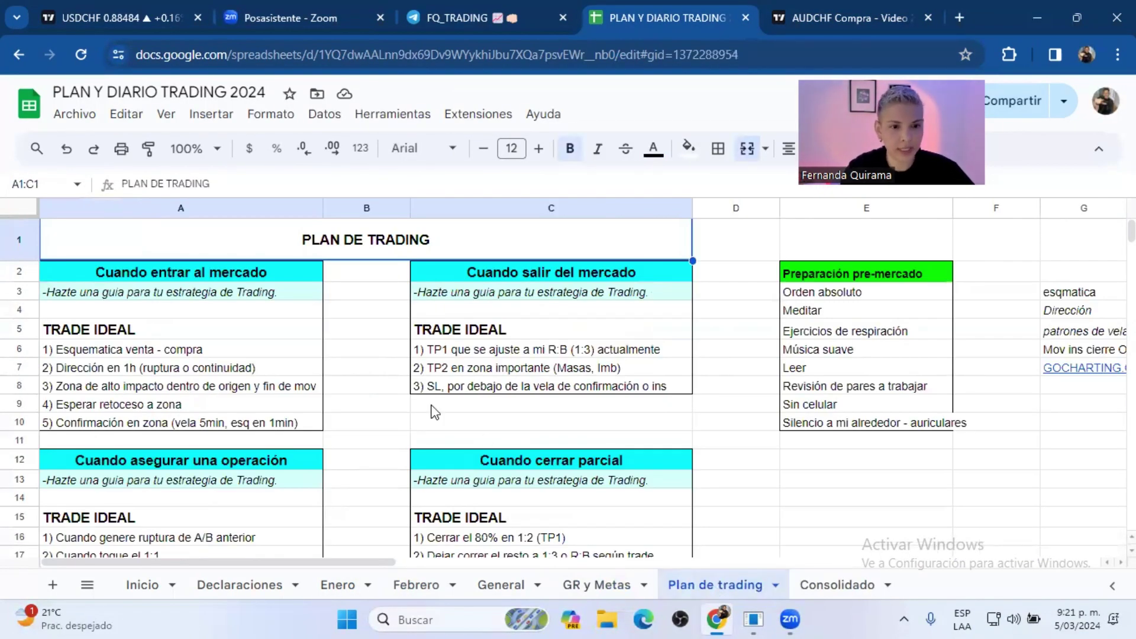
{"action": "left_click", "coordinate": [189, 274]}
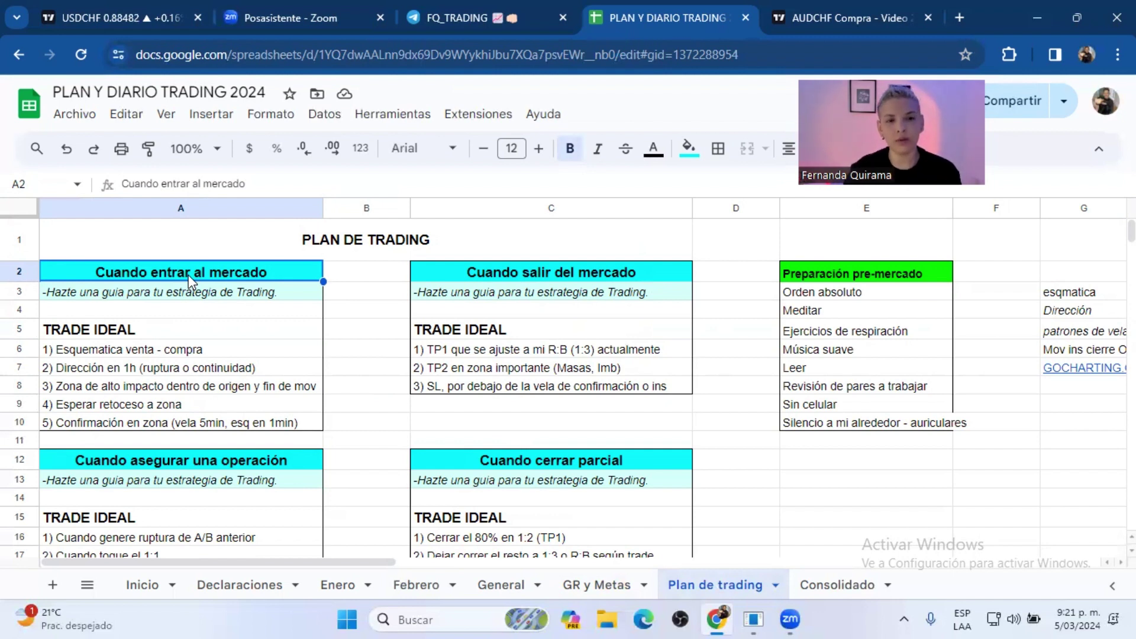
{"action": "left_click", "coordinate": [547, 276]}
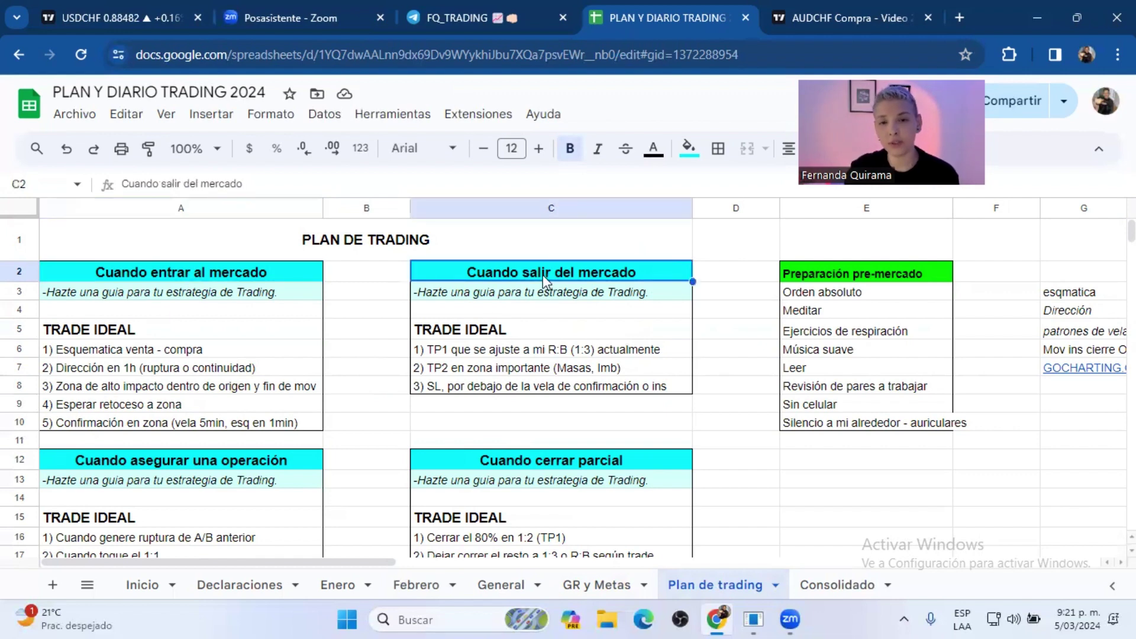
{"action": "left_click", "coordinate": [201, 467]}
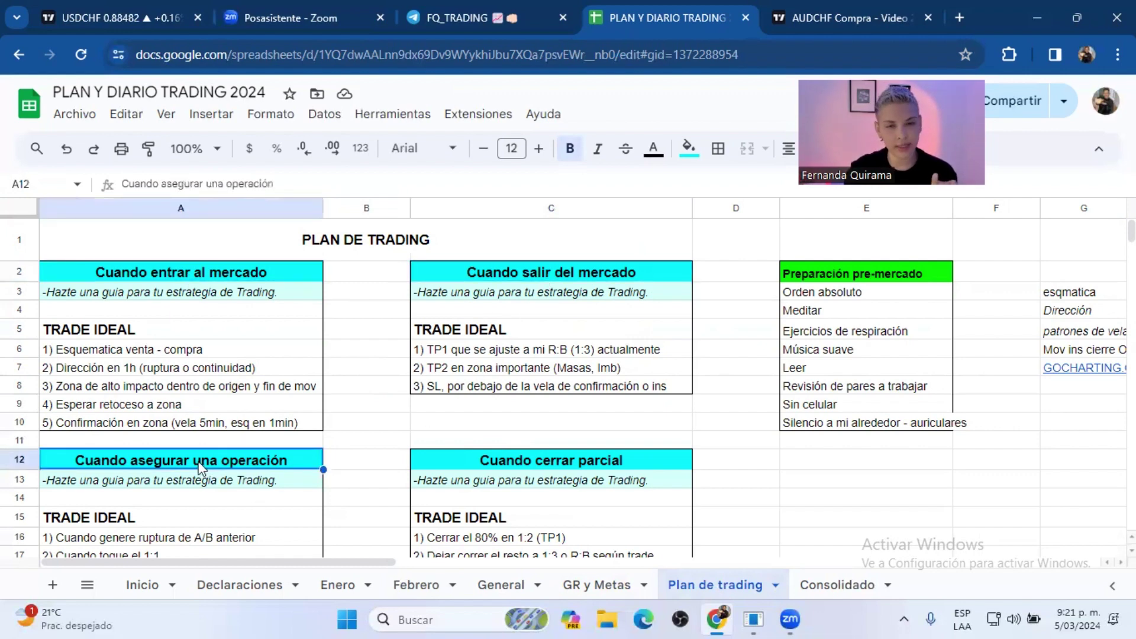
{"action": "scroll", "coordinate": [201, 467], "scroll_direction": "down", "scroll_amount": 1}
{"action": "left_click", "coordinate": [535, 420]}
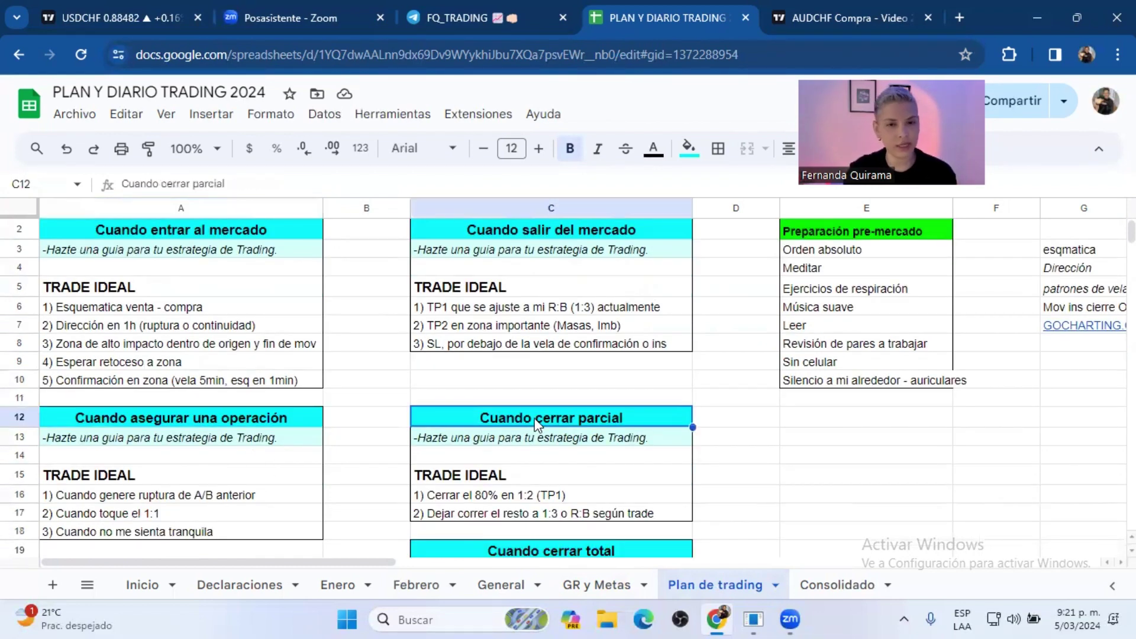
Review the Cuando cerrar total and Reglas de entrada sections of the Plan de trading sheet
{"action": "scroll", "coordinate": [535, 418], "scroll_direction": "down", "scroll_amount": 3}
{"action": "left_click", "coordinate": [533, 418]}
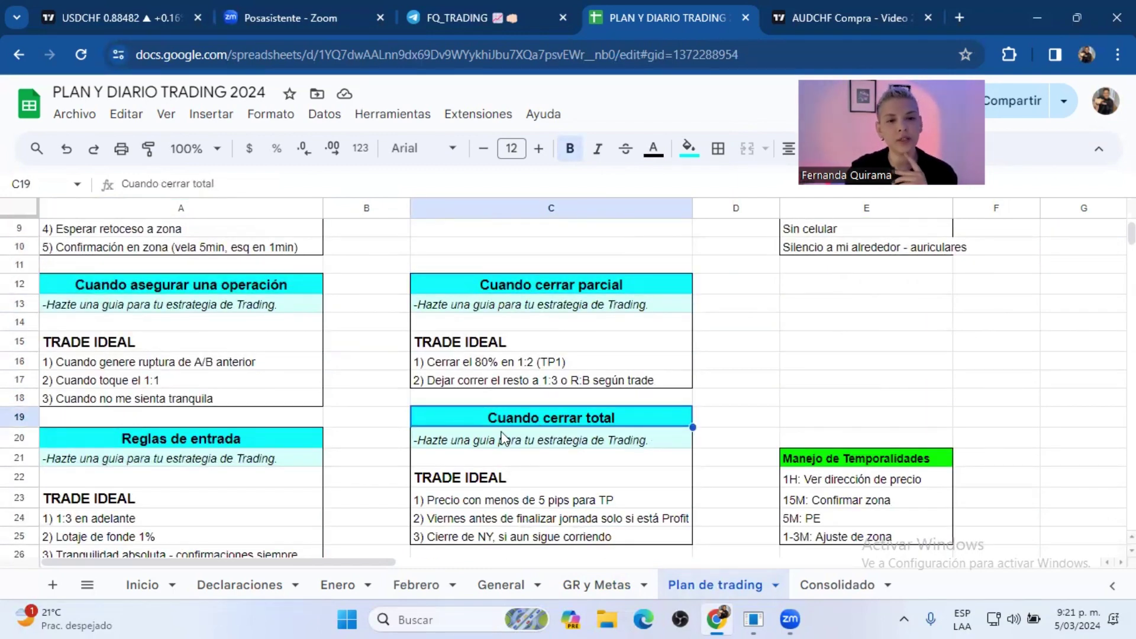
{"action": "left_click", "coordinate": [212, 444]}
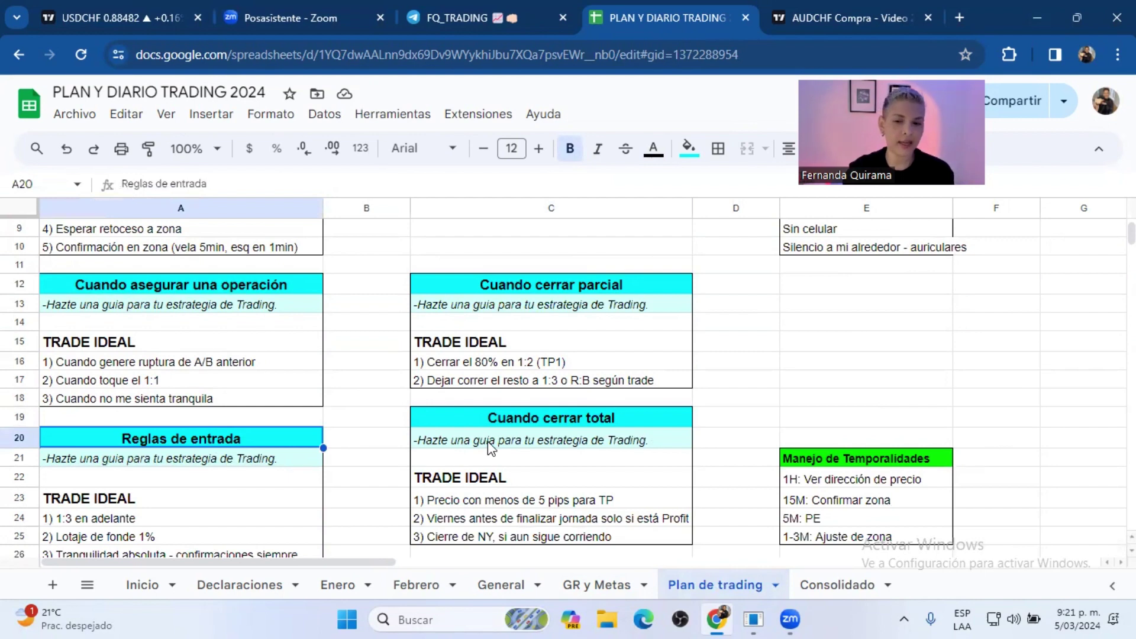
{"action": "scroll", "coordinate": [471, 470], "scroll_direction": "down", "scroll_amount": 3}
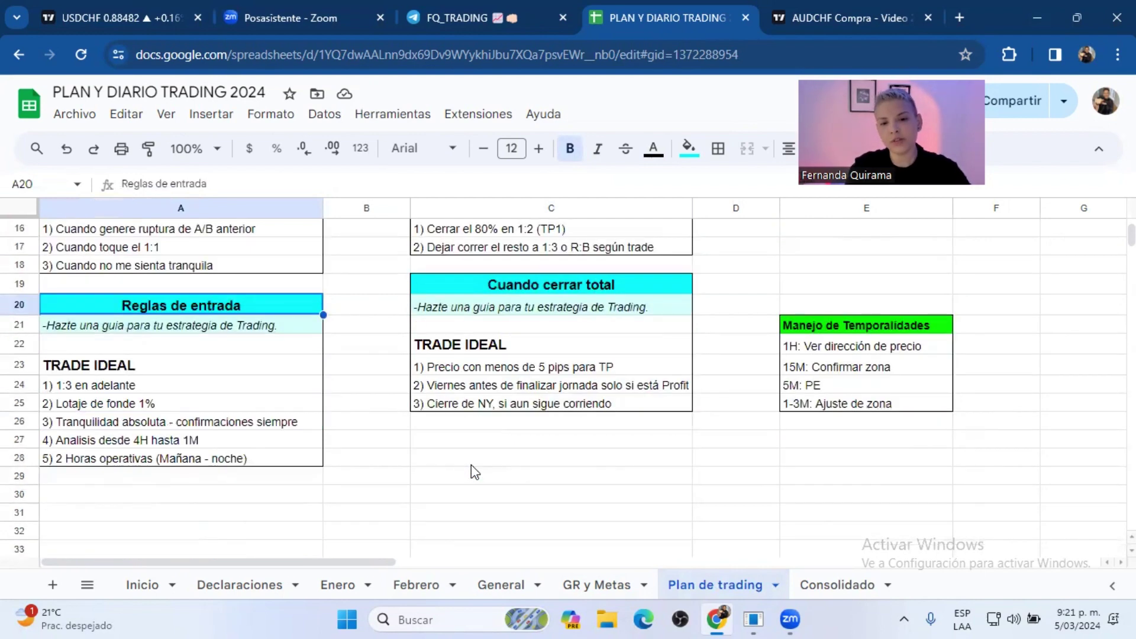
{"action": "scroll", "coordinate": [471, 470], "scroll_direction": "up", "scroll_amount": 3}
{"action": "scroll", "coordinate": [471, 464], "scroll_direction": "up", "scroll_amount": 3}
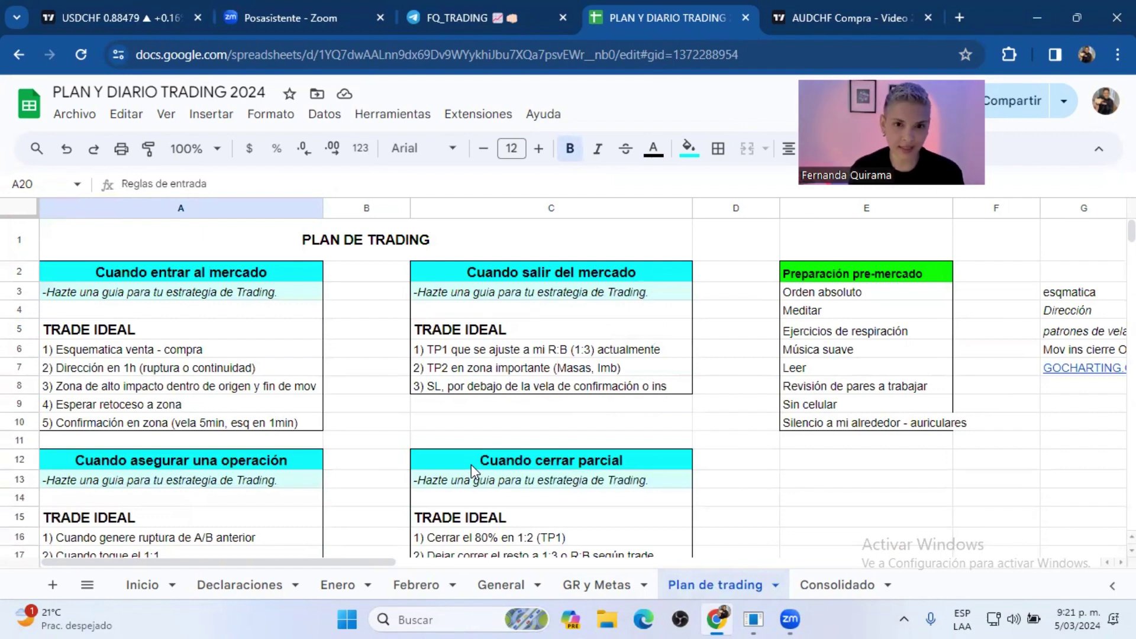
Return to the Febrero sheet and examine the AUDCHF trade's Registros fields from Mercado to Confirmaciones
{"action": "left_click", "coordinate": [417, 585]}
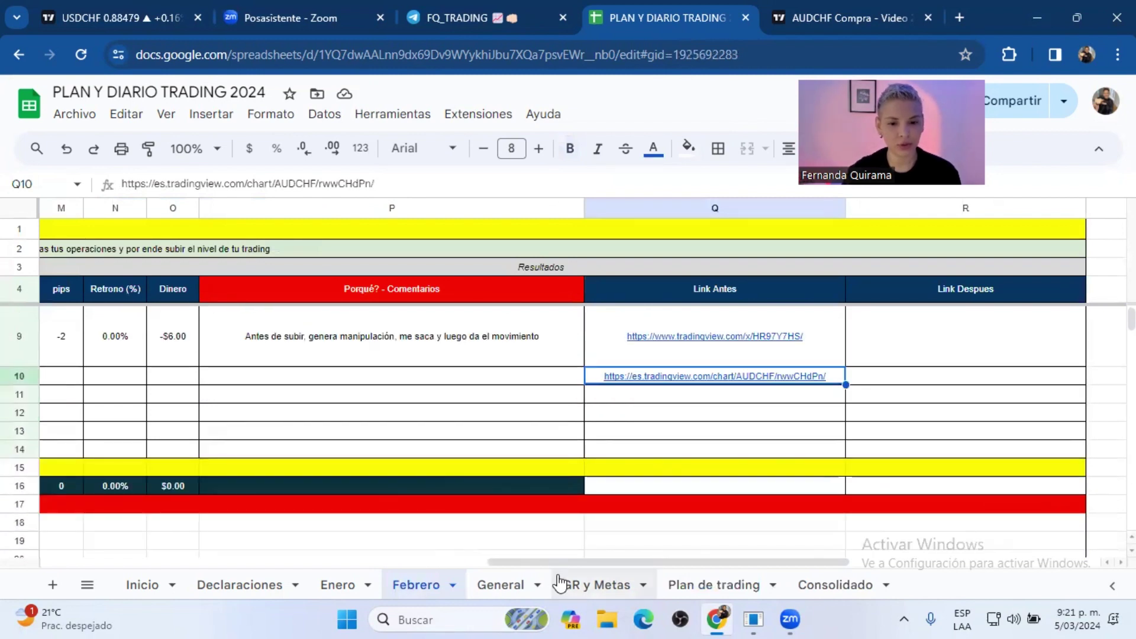
{"action": "left_click_drag", "start_coordinate": [569, 561], "coordinate": [195, 560]}
{"action": "scroll", "coordinate": [237, 450], "scroll_direction": "down", "scroll_amount": 2}
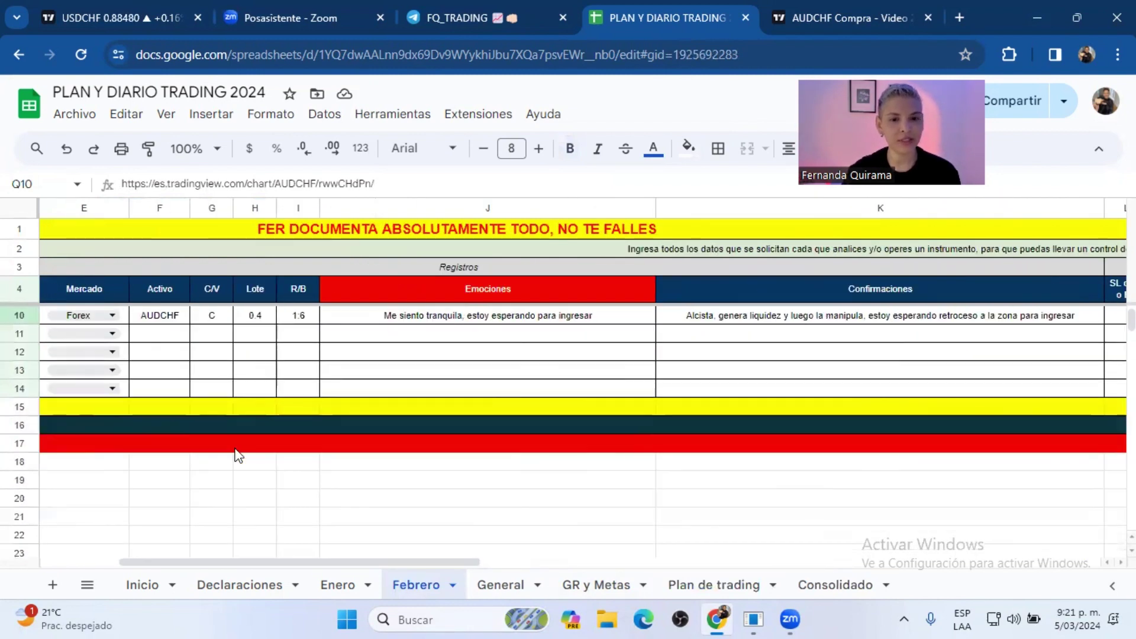
{"action": "scroll", "coordinate": [229, 382], "scroll_direction": "up", "scroll_amount": 1}
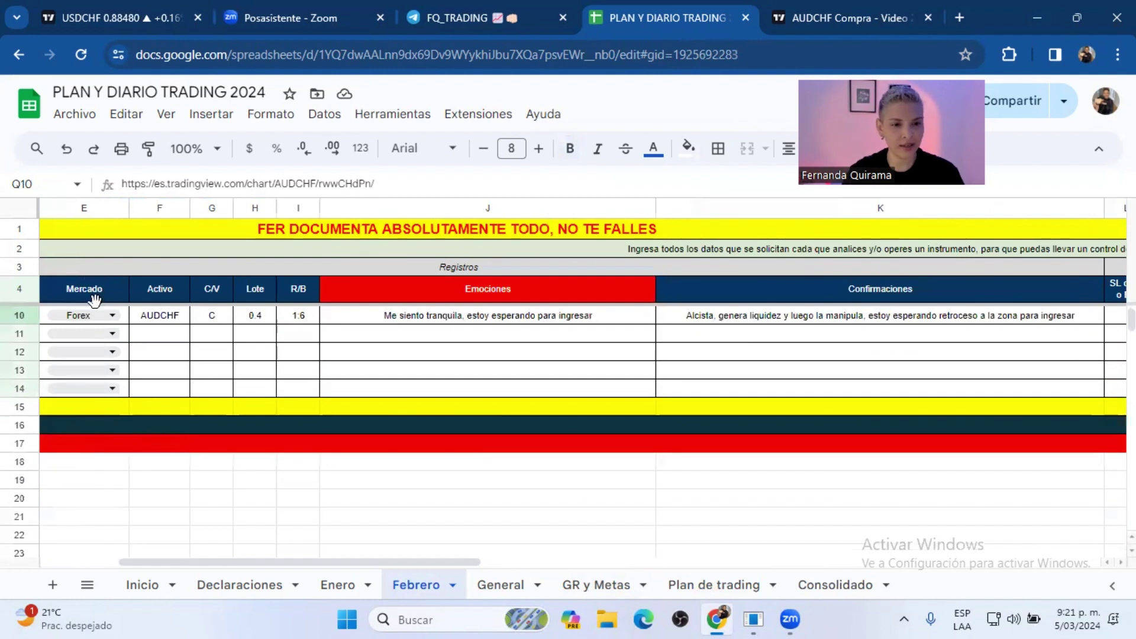
{"action": "left_click_drag", "start_coordinate": [299, 559], "coordinate": [331, 567]}
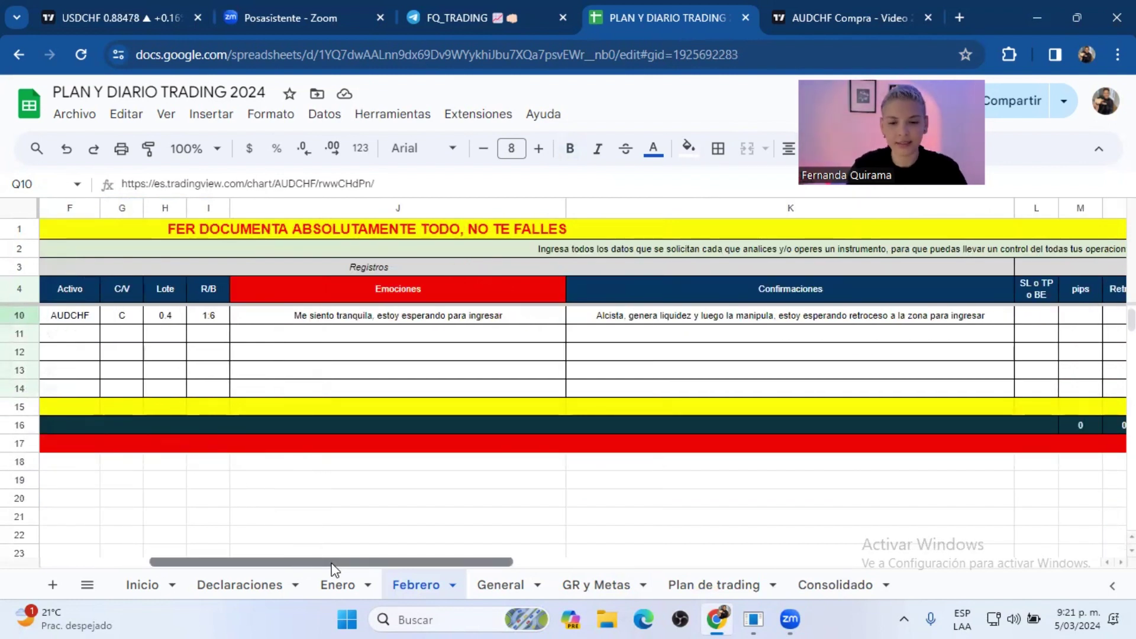
Revisit the Cuando cerrar parcial and Cuando asegurar una operación headings on the Plan de trading sheet
{"action": "left_click", "coordinate": [703, 592]}
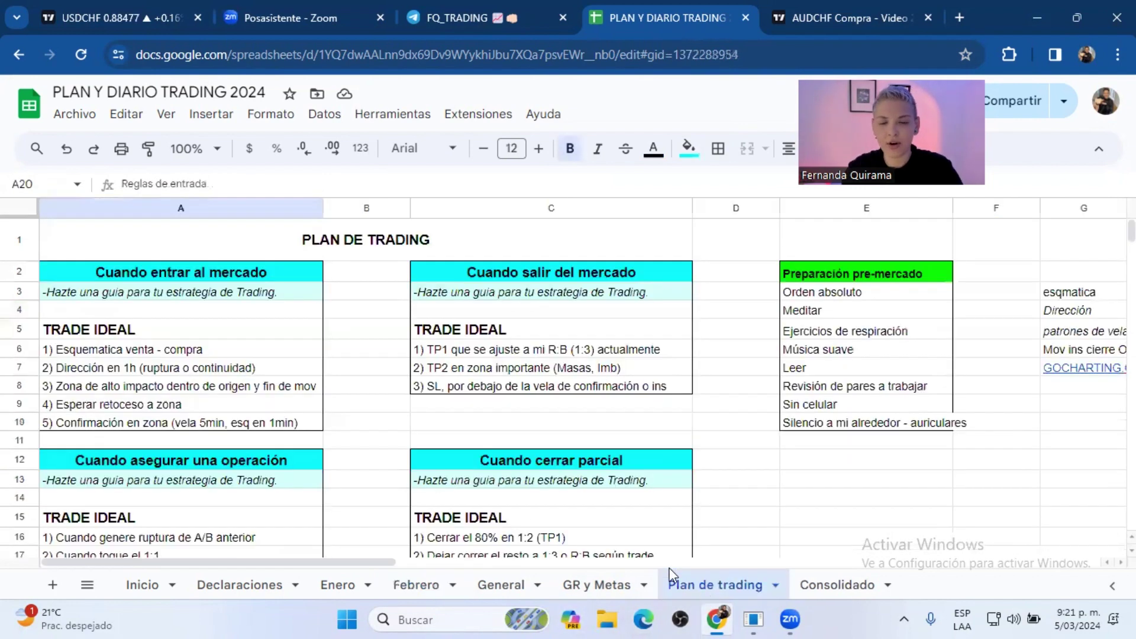
{"action": "left_click", "coordinate": [519, 462]}
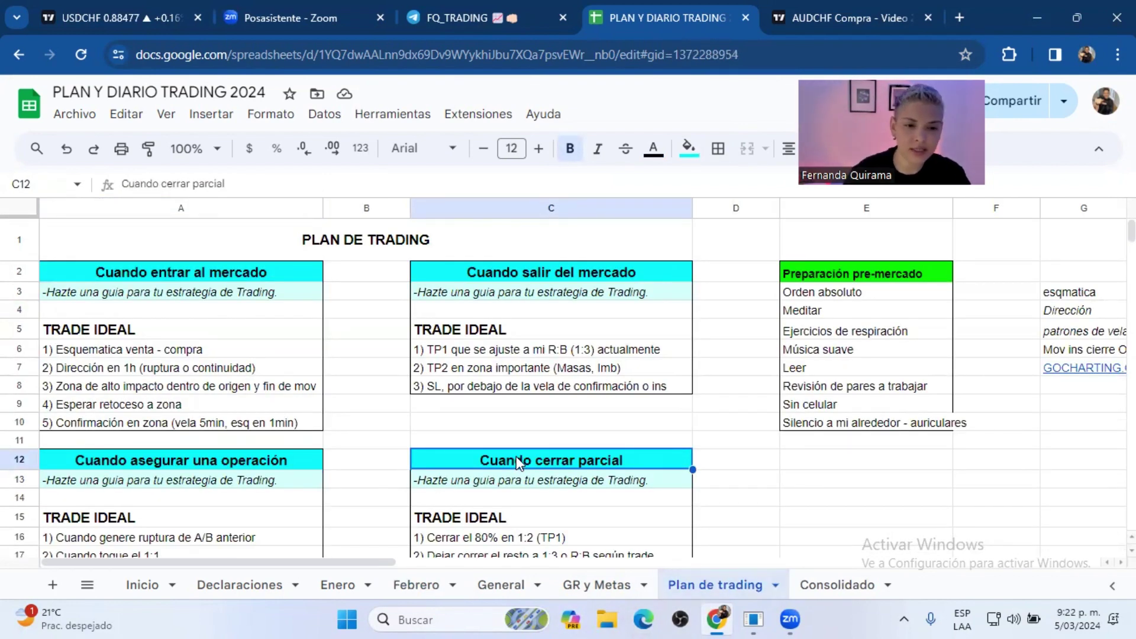
{"action": "left_click", "coordinate": [236, 463]}
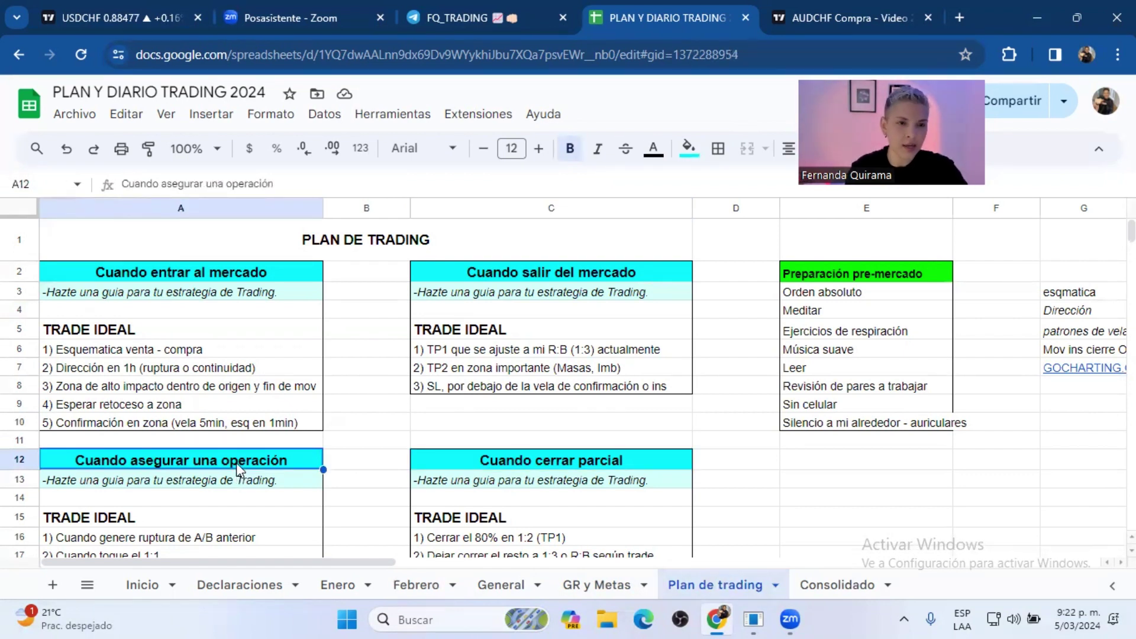
Switch to the TradingView USDCHF 15-minute chart and examine its recent price movement
{"action": "left_click", "coordinate": [105, 16]}
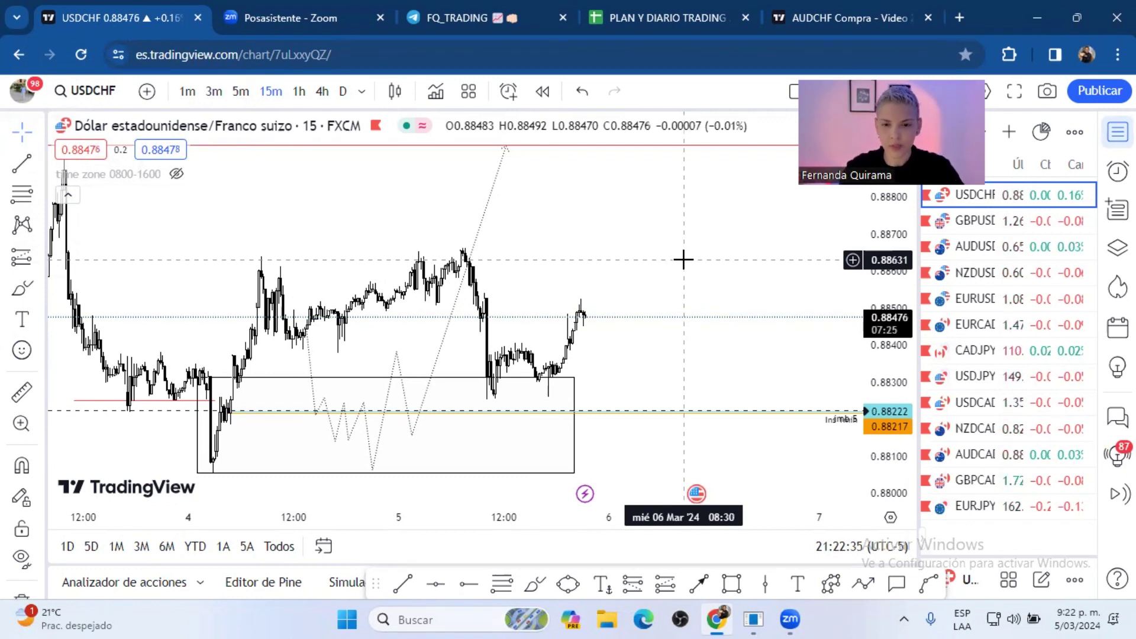
{"action": "scroll", "coordinate": [684, 259], "scroll_direction": "down", "scroll_amount": 1}
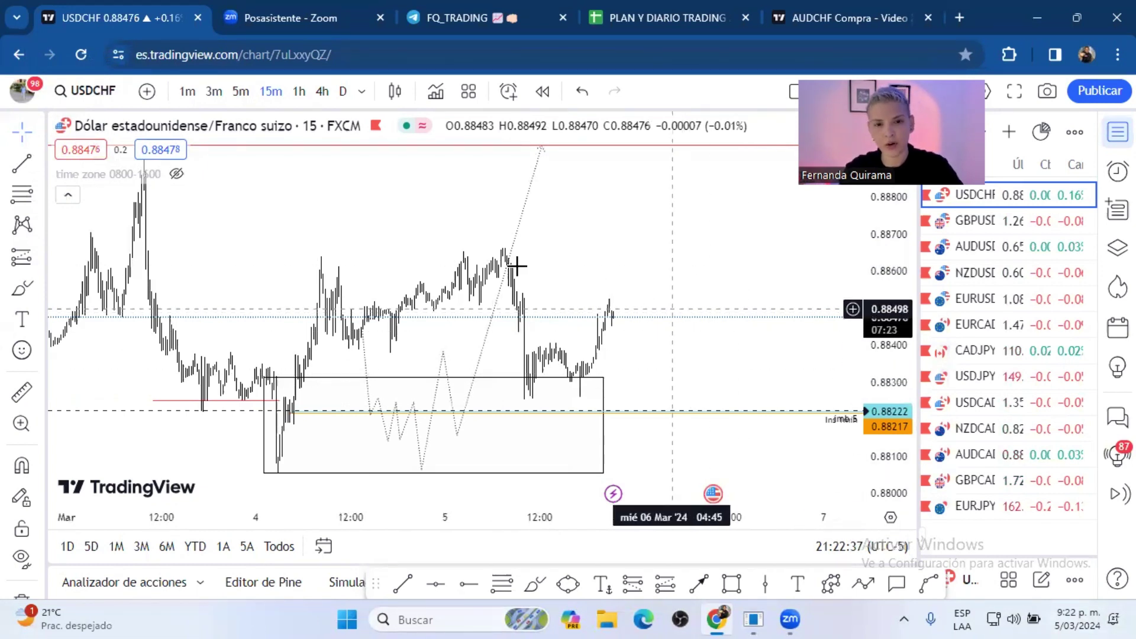
{"action": "scroll", "coordinate": [516, 266], "scroll_direction": "up", "scroll_amount": 1}
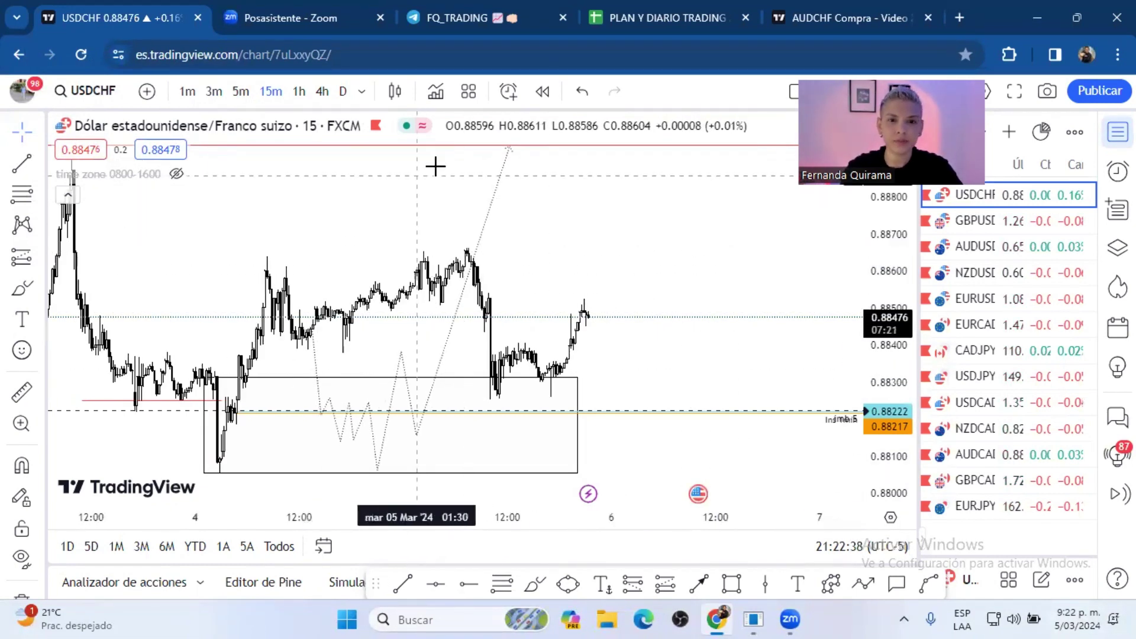